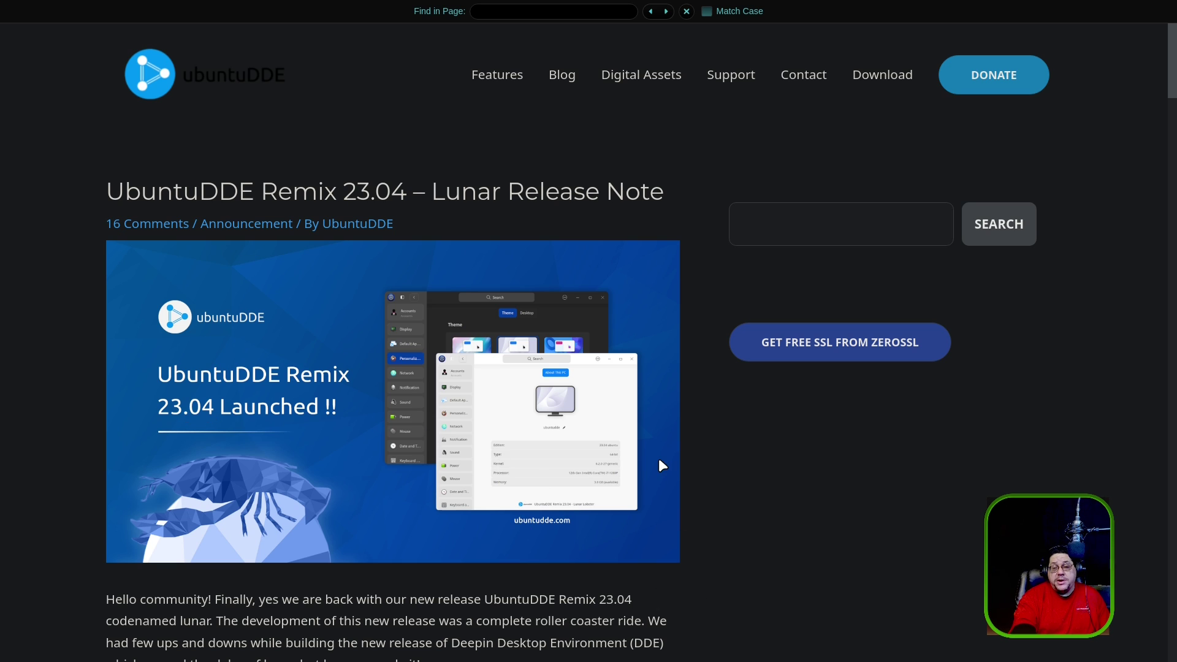
Step: Scroll the release note down to the Key features list for Remix 23.04 lunar
{"action": "scroll", "coordinate": [685, 526], "scroll_direction": "down", "scroll_amount": 3}
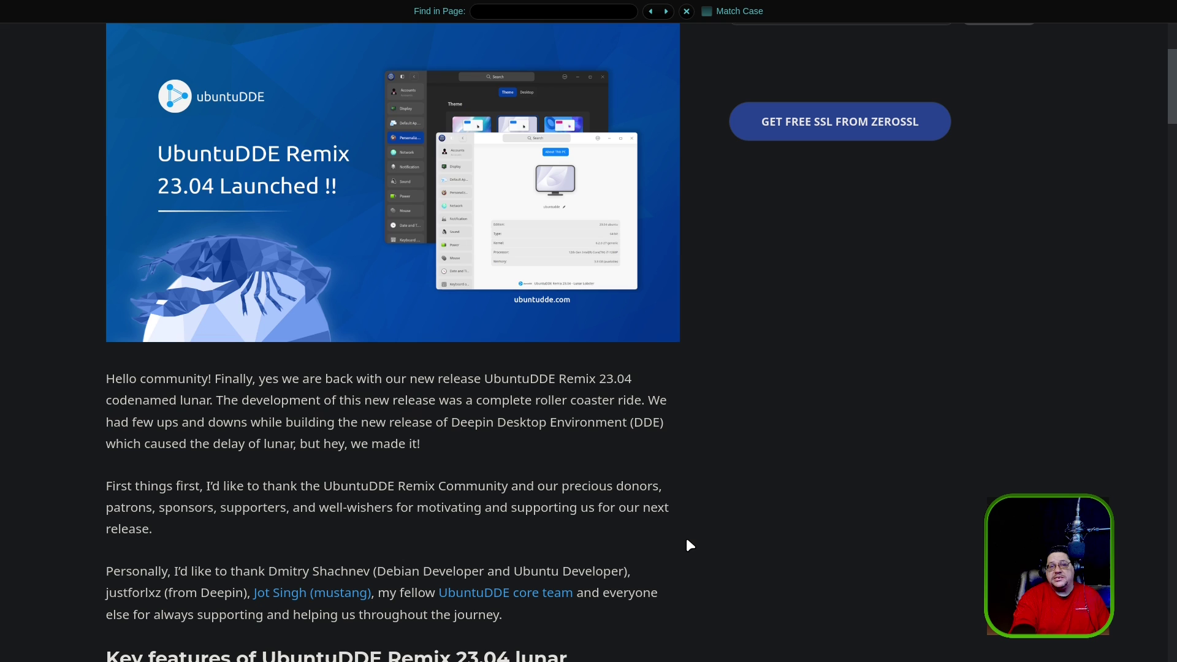
{"action": "scroll", "coordinate": [685, 550], "scroll_direction": "down", "scroll_amount": 2}
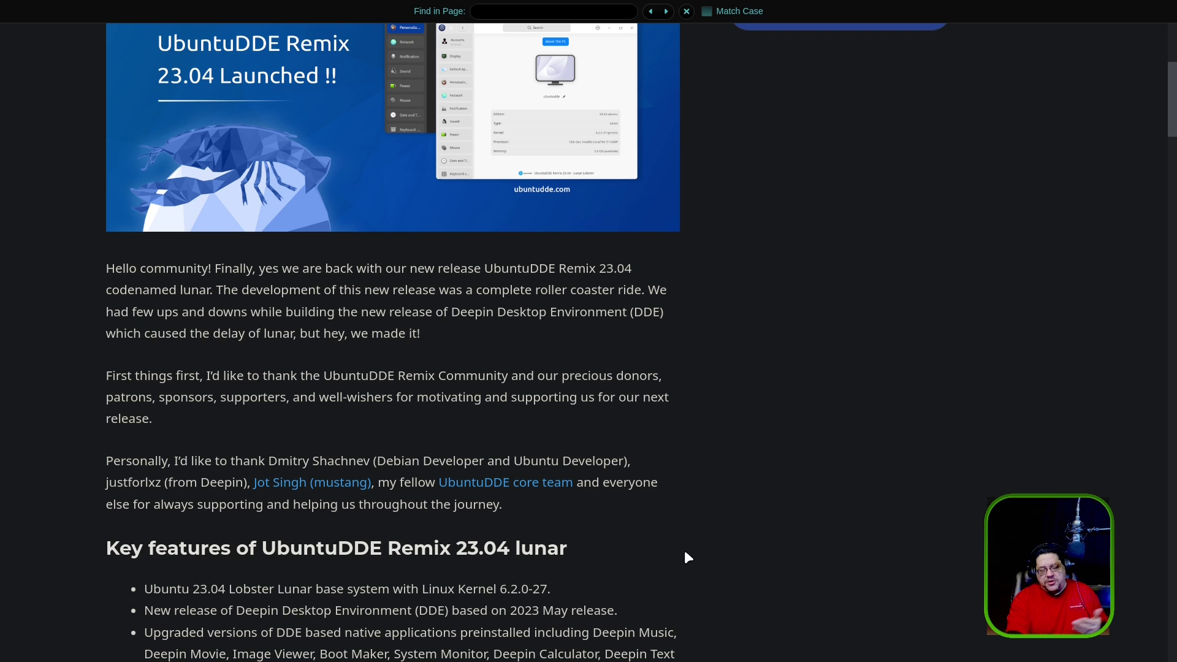
Step: Scroll further through the release note's system requirements section
{"action": "scroll", "coordinate": [730, 555], "scroll_direction": "down", "scroll_amount": 3}
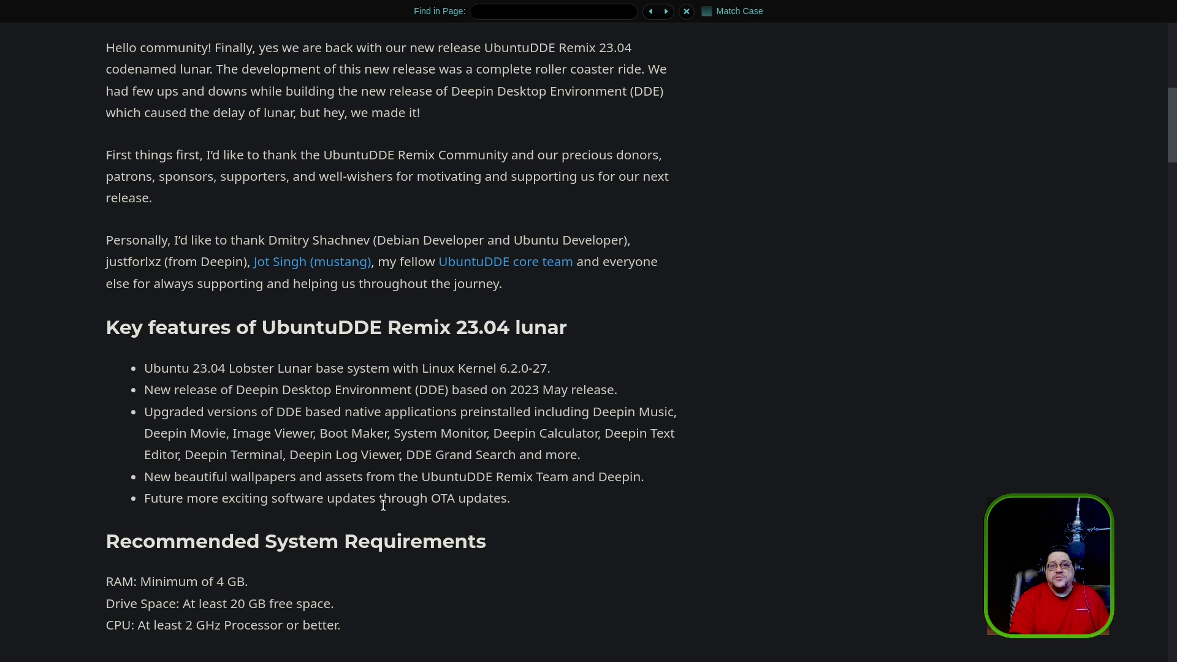
{"action": "scroll", "coordinate": [607, 567], "scroll_direction": "down", "scroll_amount": 3}
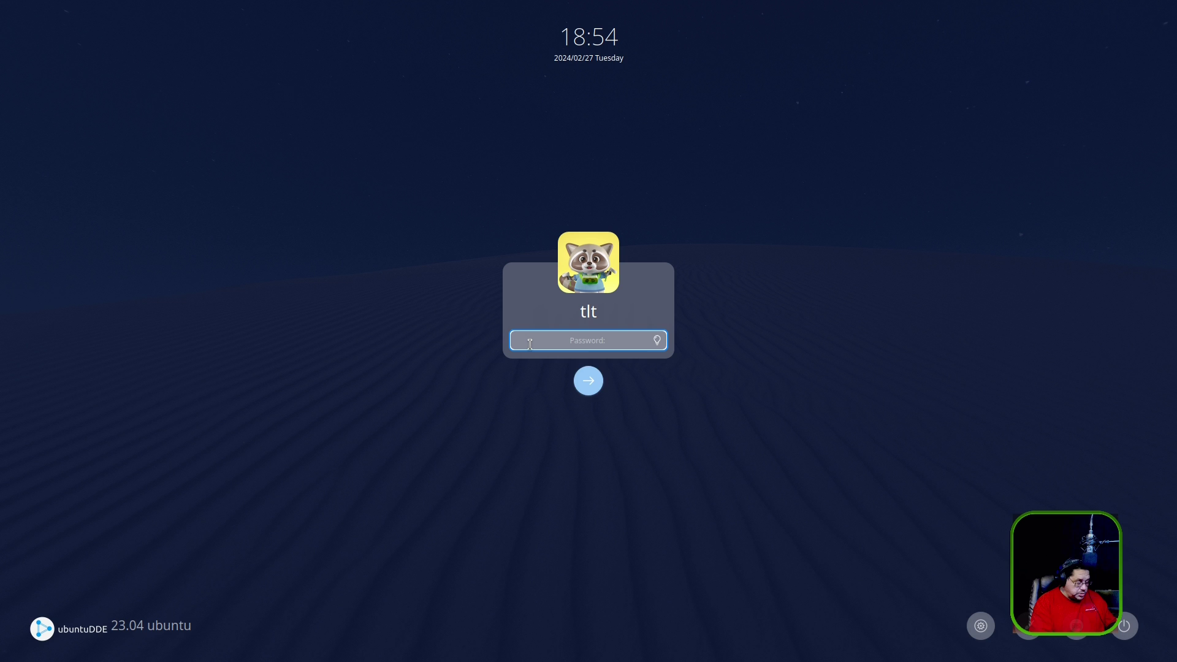
Step: Enter the account password at the lock screen to log in
{"action": "type", "text": "****"}
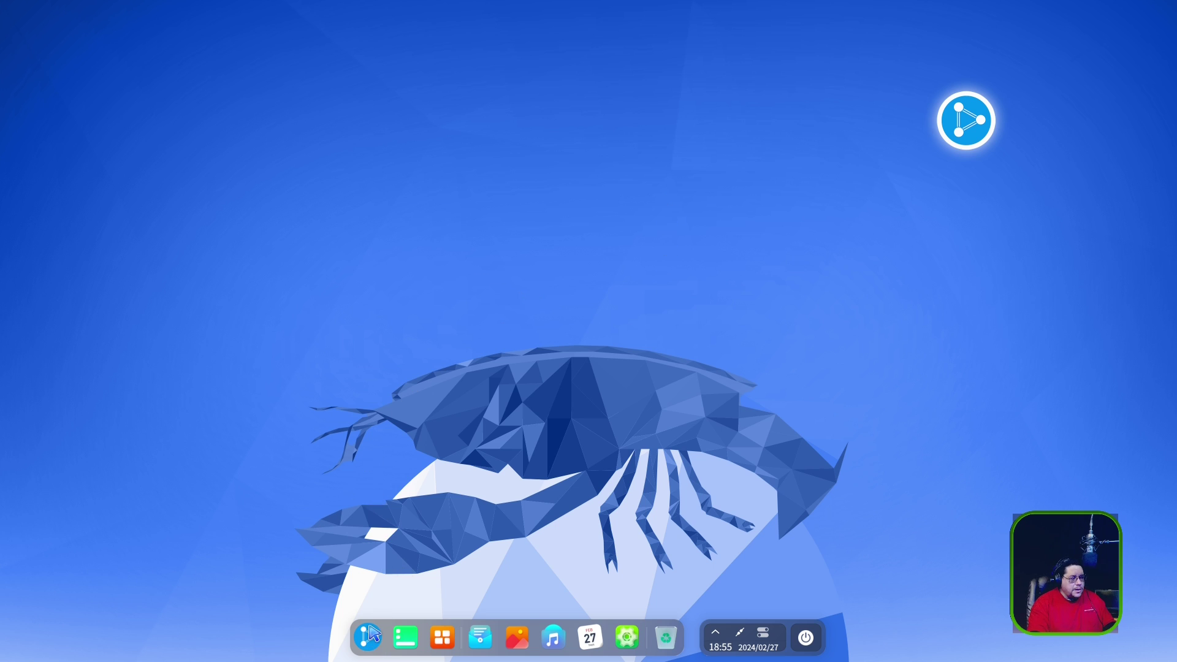
Step: Open Wallpaper and Screensaver from the desktop menu and page back through earlier thumbnails
{"action": "right_click", "coordinate": [576, 146]}
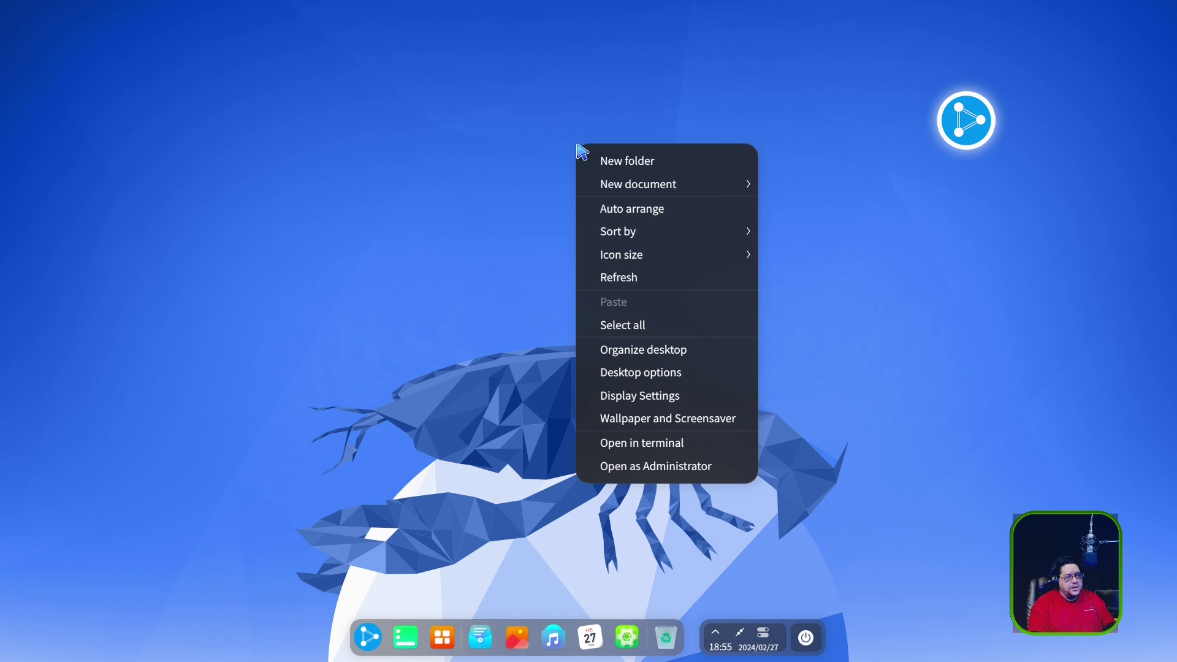
{"action": "left_click", "coordinate": [674, 422]}
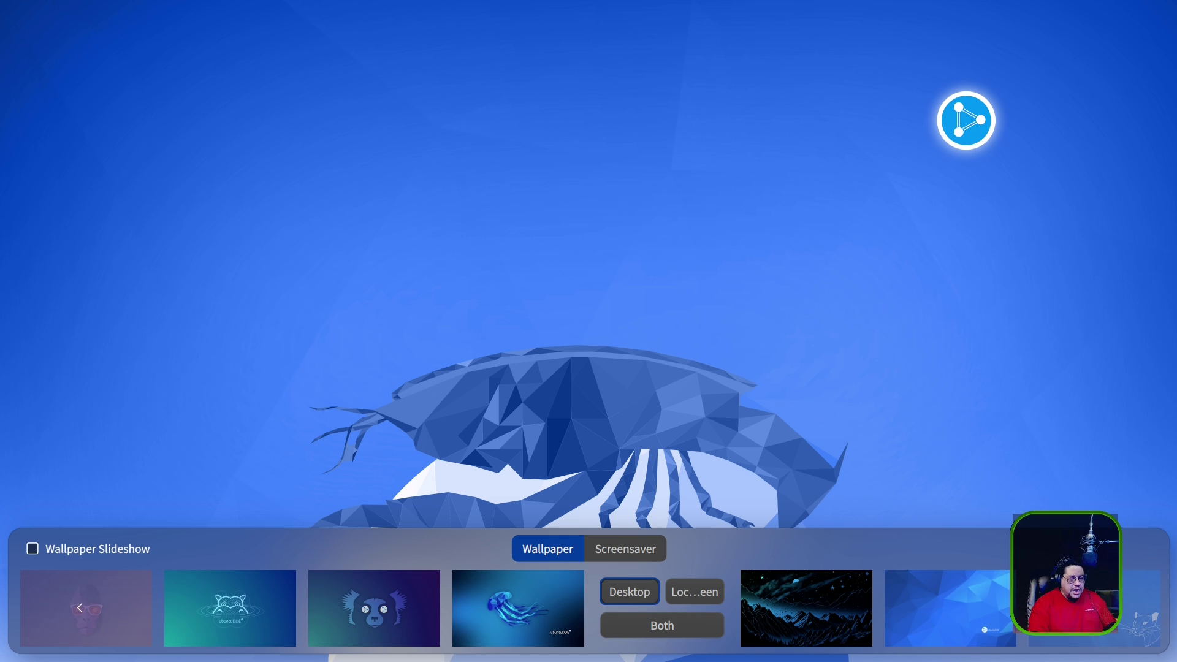
{"action": "scroll", "coordinate": [662, 607], "scroll_direction": "down", "scroll_amount": 6}
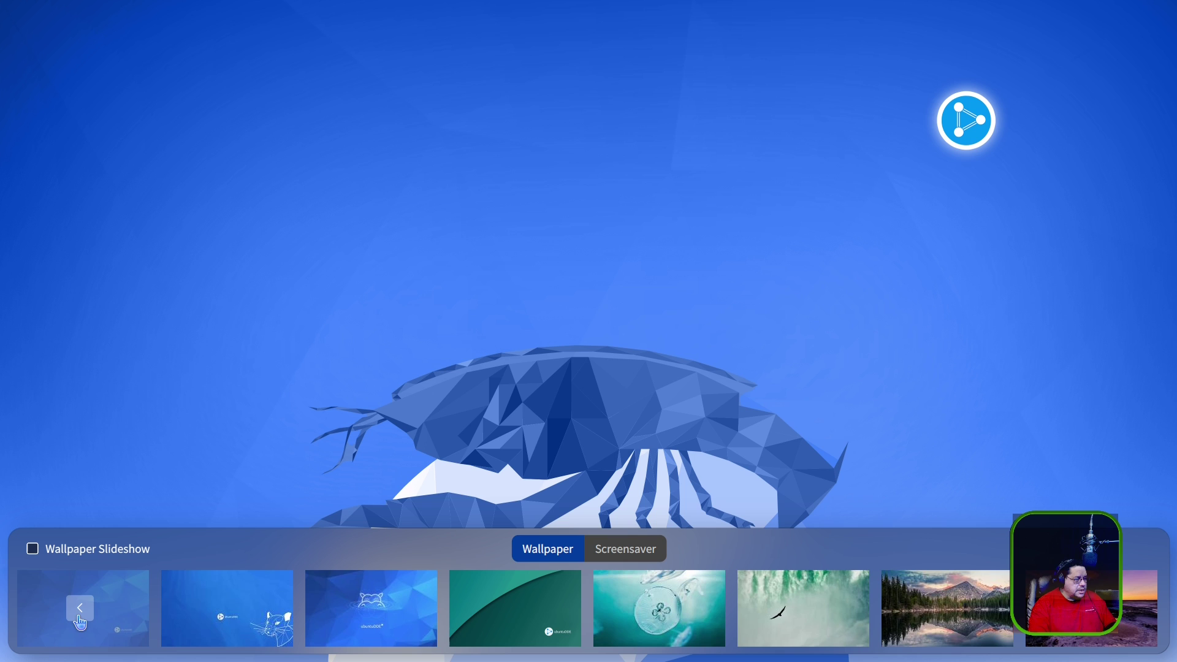
{"action": "left_click", "coordinate": [80, 617]}
{"action": "left_click", "coordinate": [80, 618]}
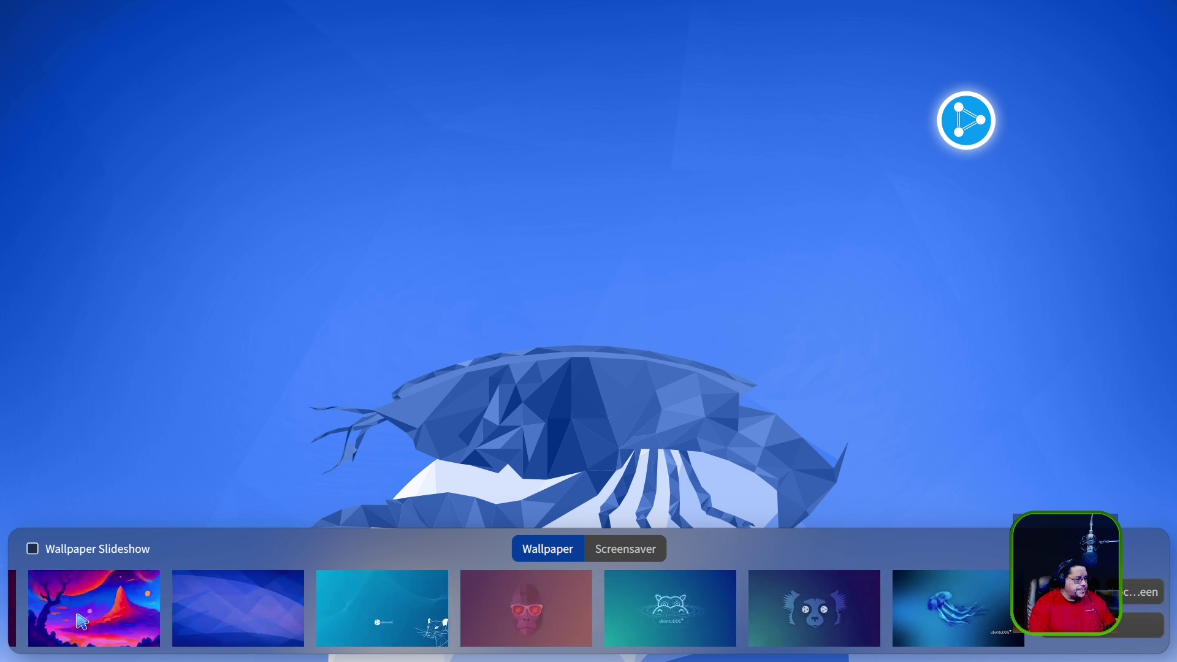
{"action": "left_click", "coordinate": [80, 616]}
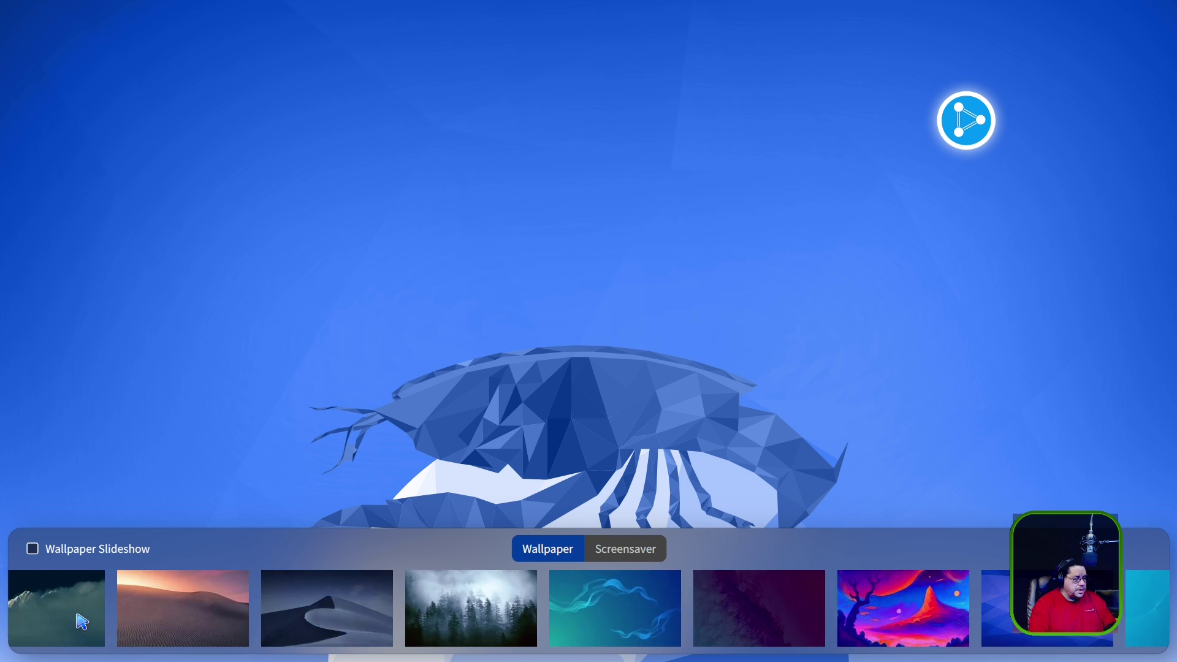
{"action": "left_click", "coordinate": [80, 617]}
Step: Preview hummingbird, red canyon arch, shrimp, whale, narrow canyon and night sand dune wallpapers
{"action": "left_click", "coordinate": [80, 616]}
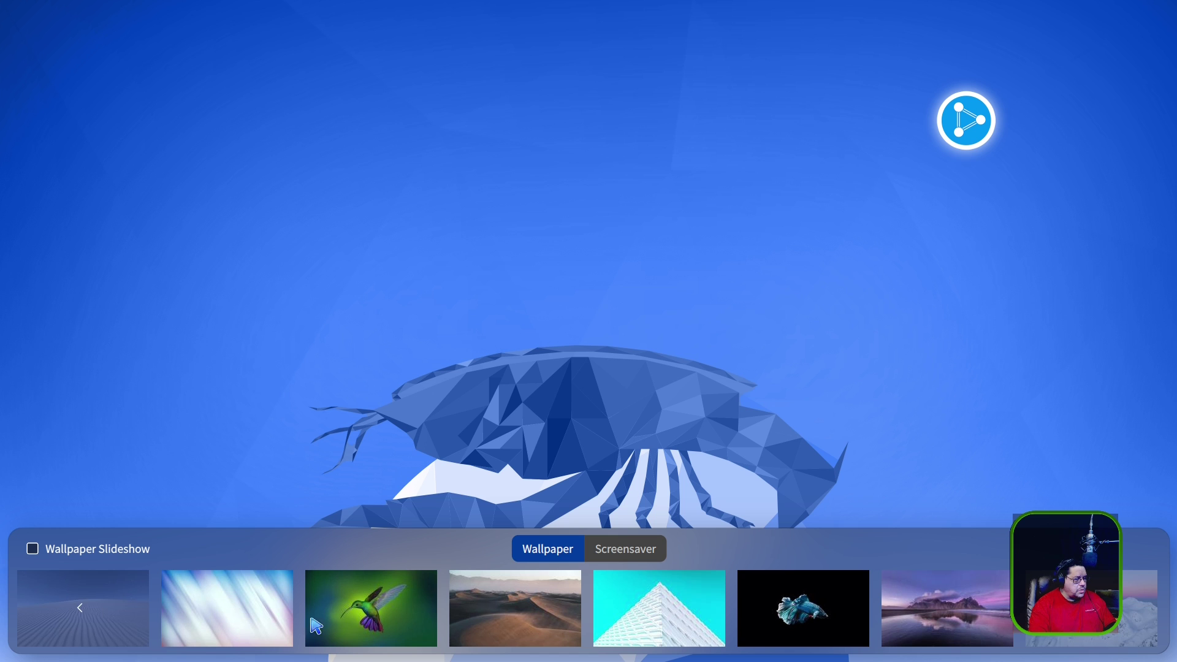
{"action": "left_click", "coordinate": [377, 623]}
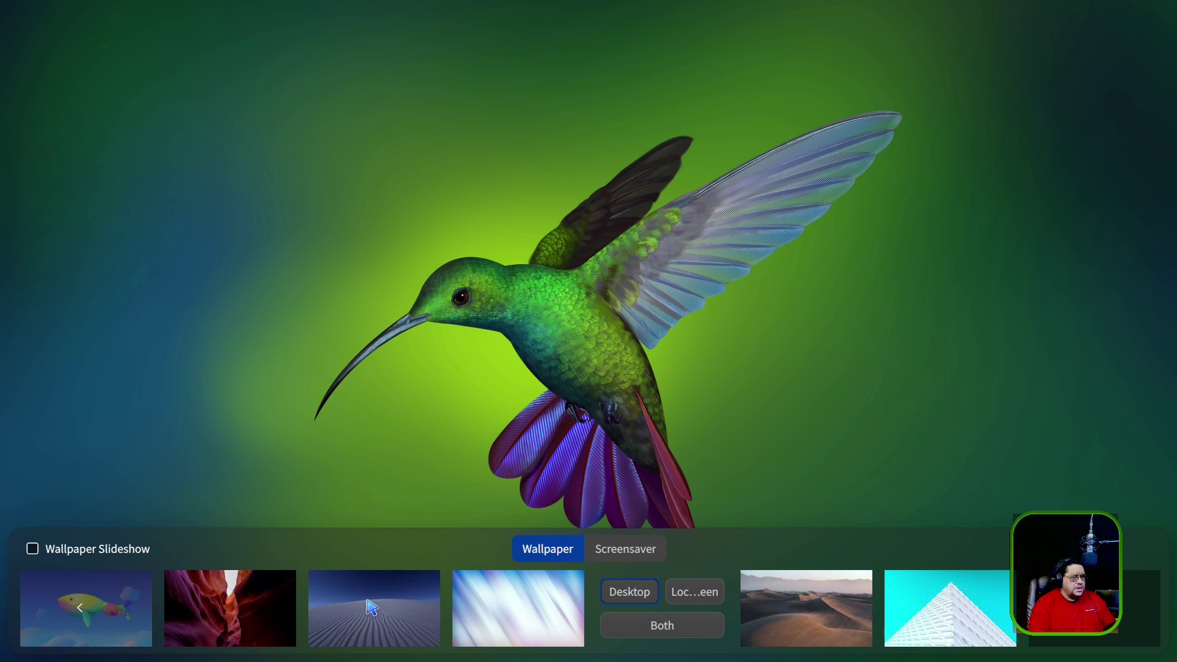
{"action": "left_click", "coordinate": [82, 609]}
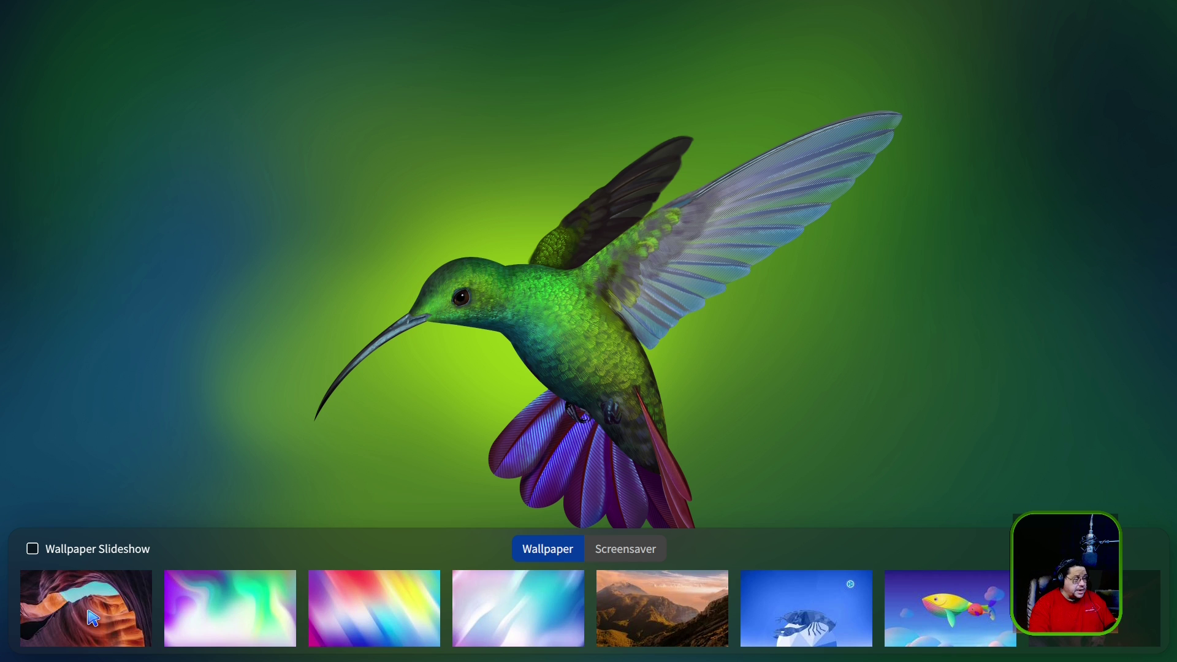
{"action": "left_click", "coordinate": [120, 625]}
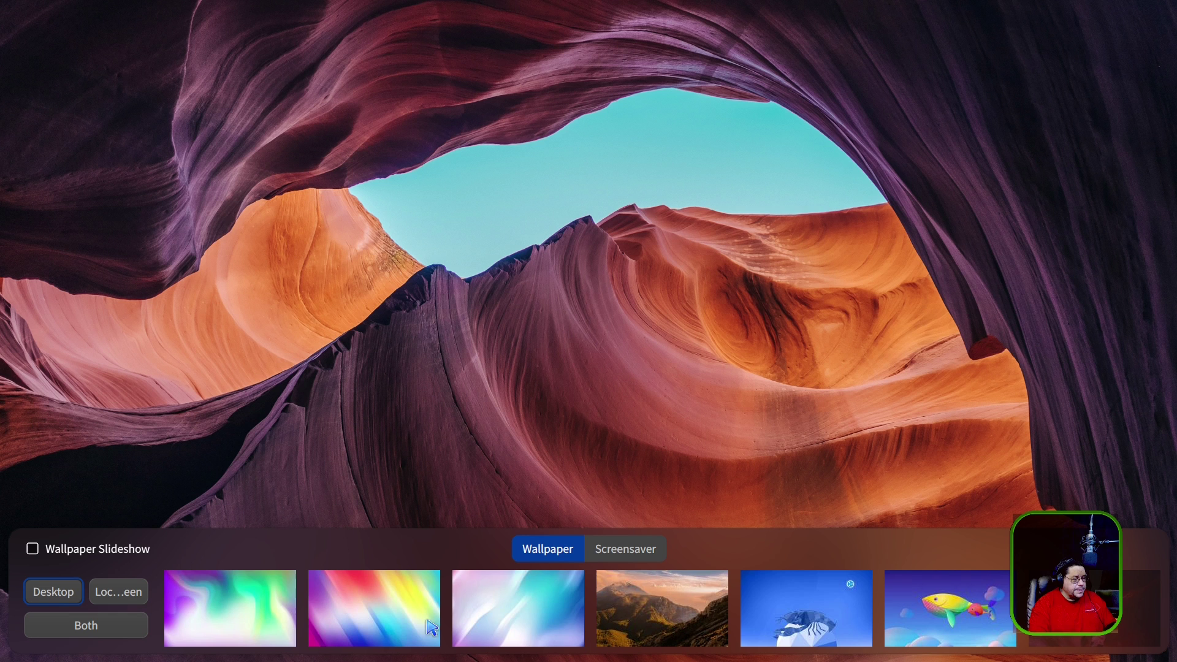
{"action": "left_click", "coordinate": [814, 633]}
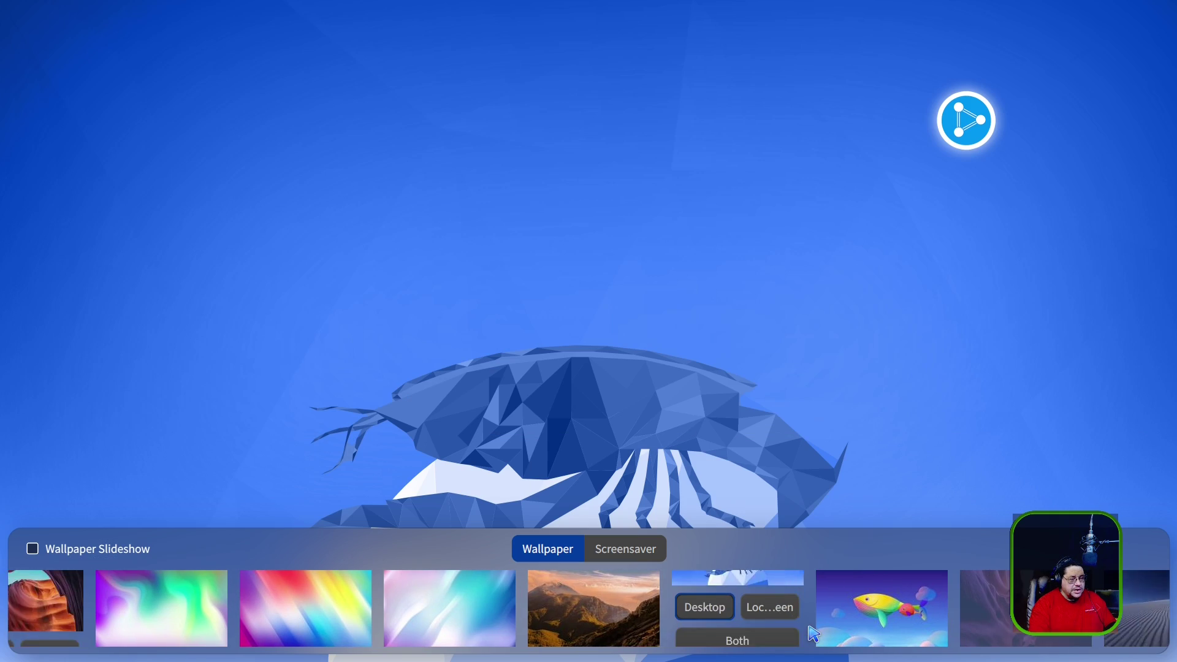
{"action": "left_click", "coordinate": [819, 624]}
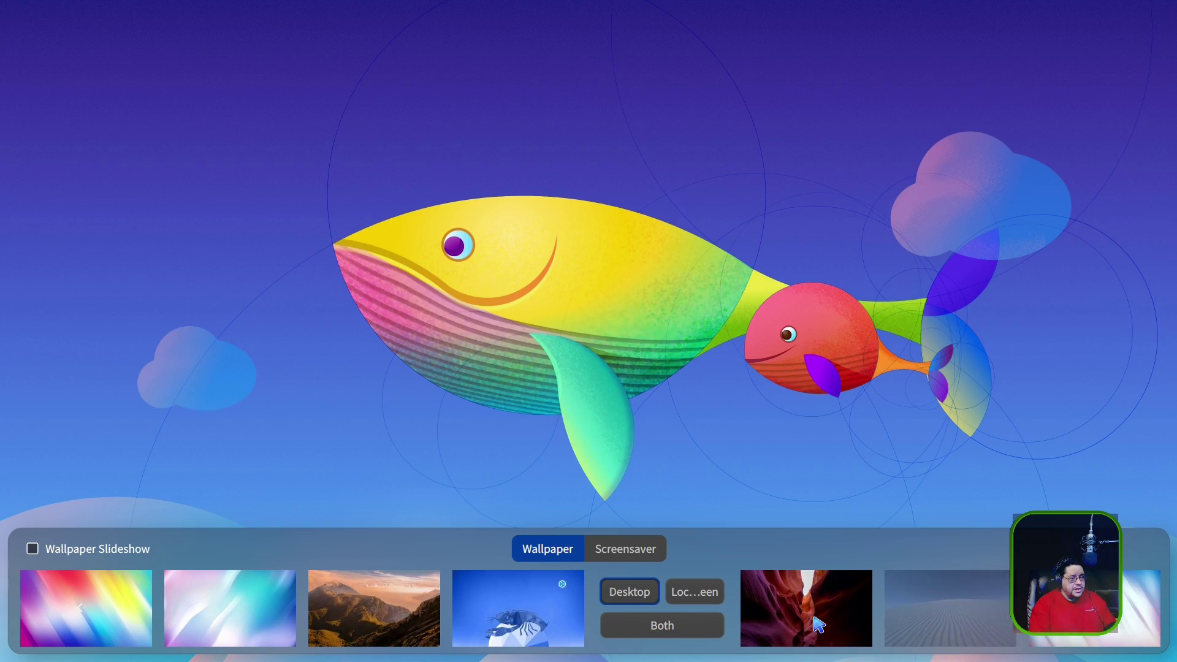
{"action": "left_click", "coordinate": [802, 636]}
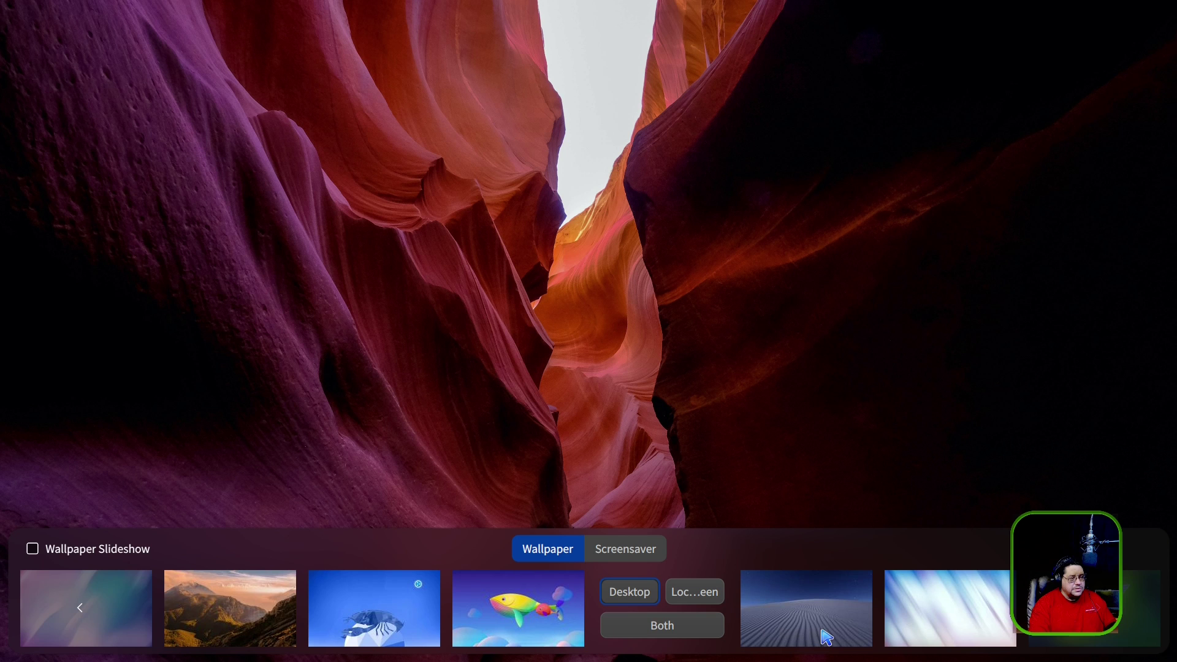
{"action": "left_click", "coordinate": [822, 638]}
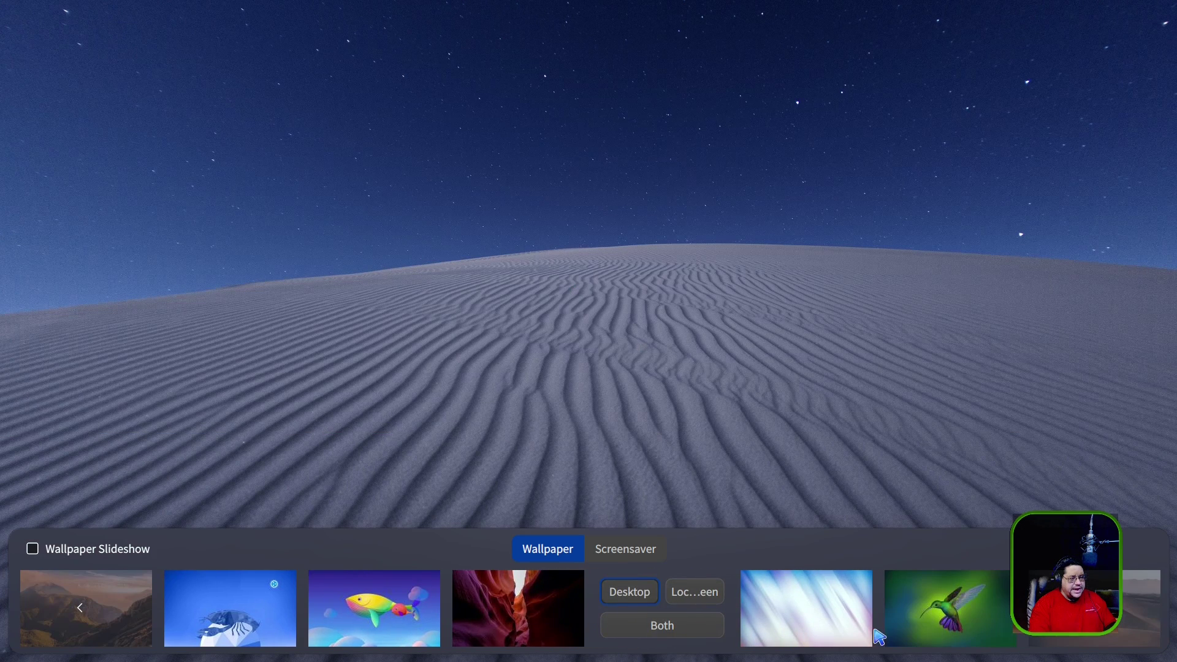
Step: Page forward and preview the betta fish, mountain lake, ubuntuDDE hippo and blue dog wallpapers
{"action": "left_click", "coordinate": [1098, 610]}
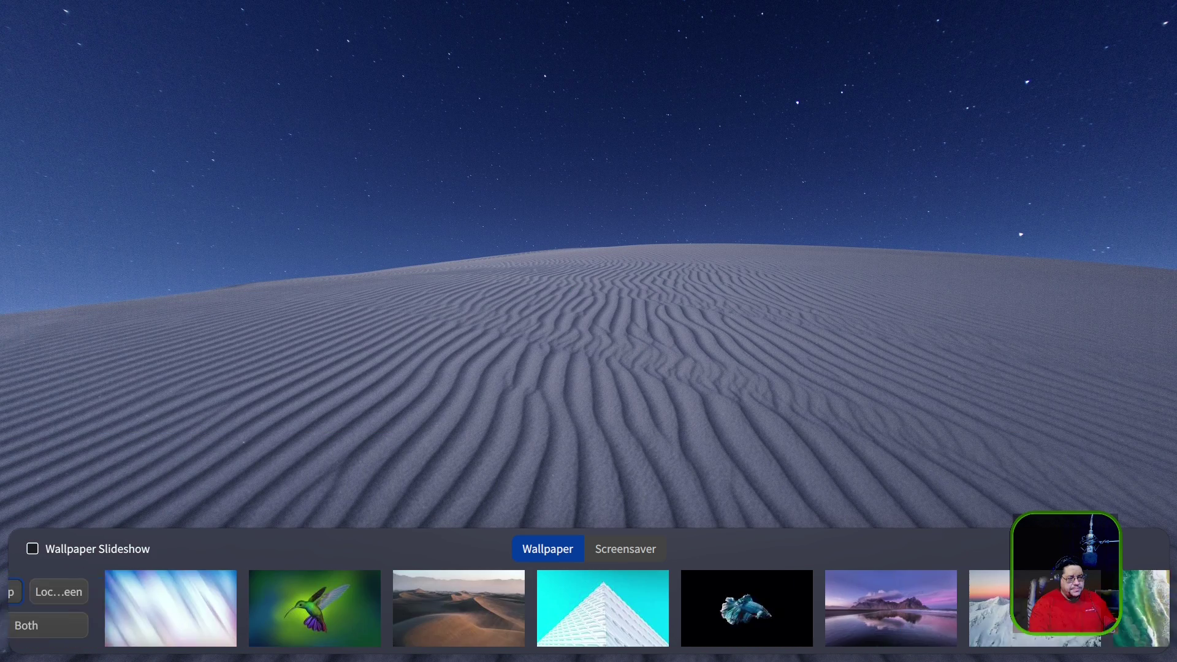
{"action": "left_click", "coordinate": [534, 624]}
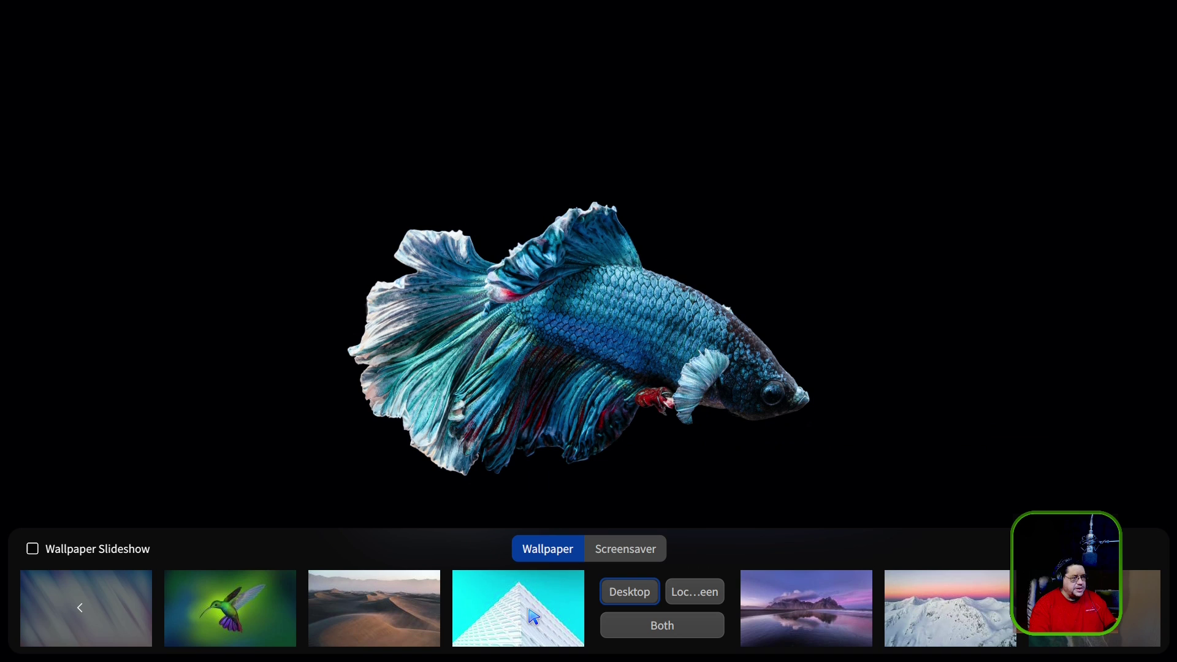
{"action": "left_click", "coordinate": [775, 629]}
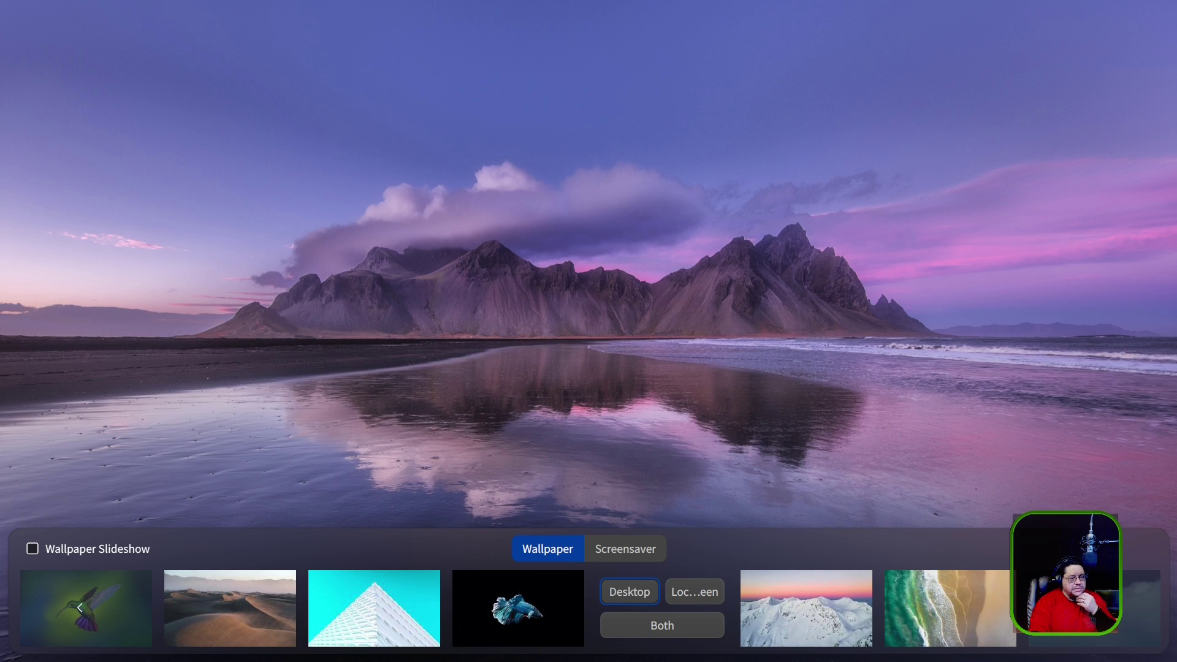
{"action": "left_click", "coordinate": [1097, 610]}
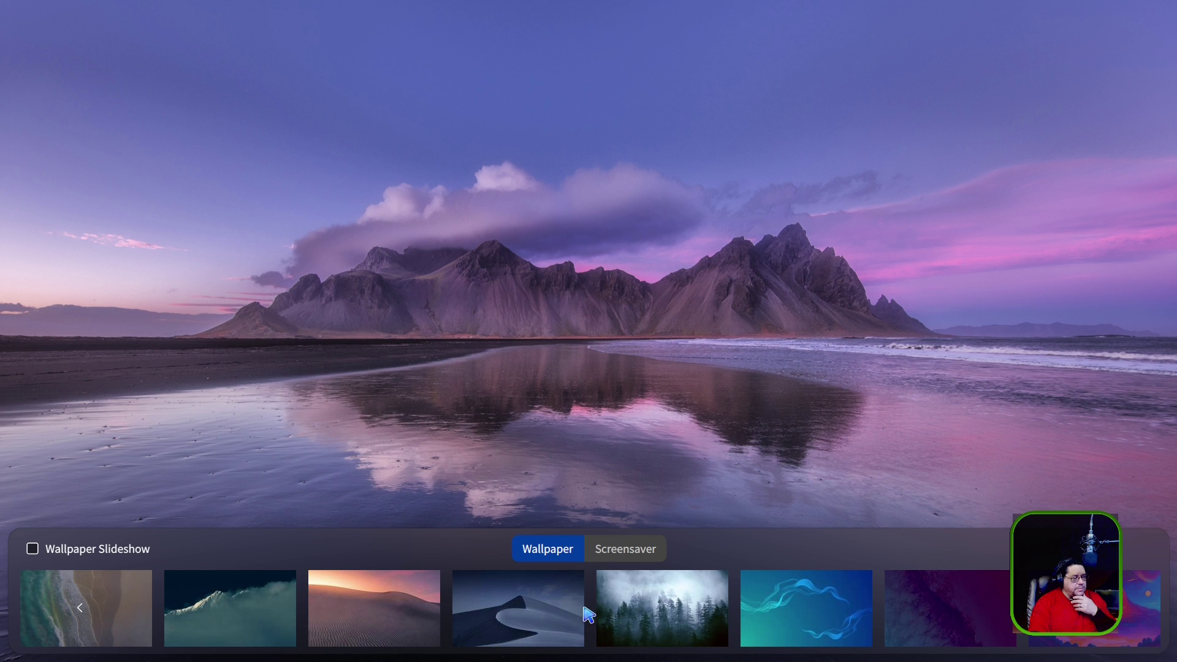
{"action": "left_click", "coordinate": [1098, 610]}
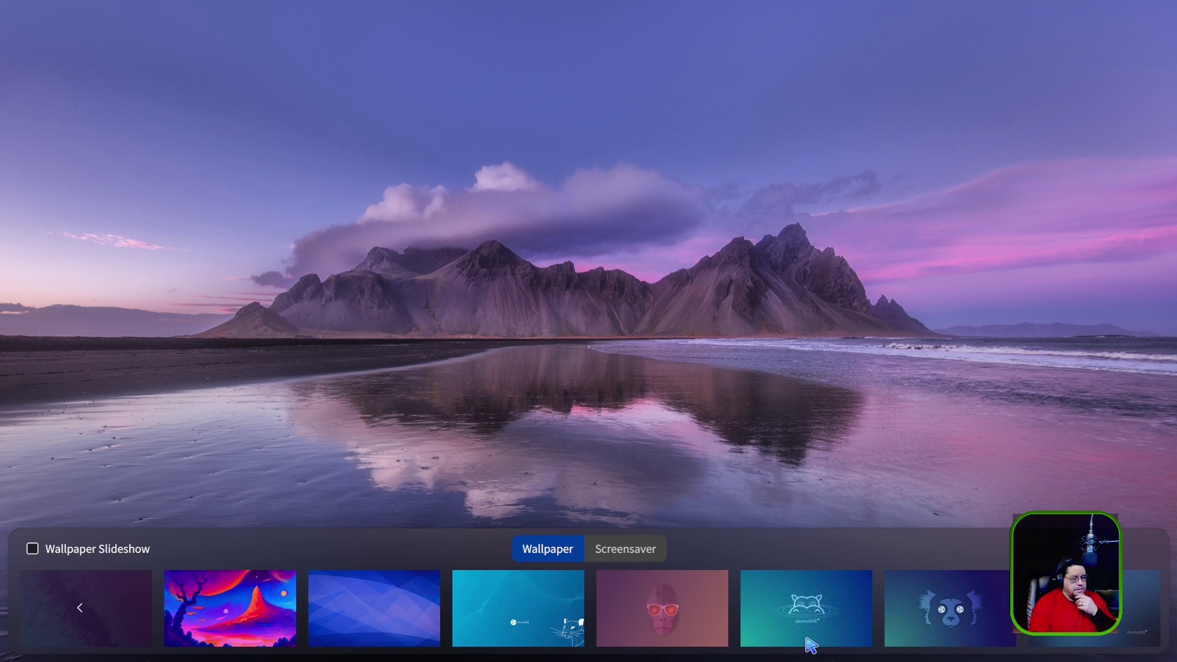
{"action": "left_click", "coordinate": [830, 624]}
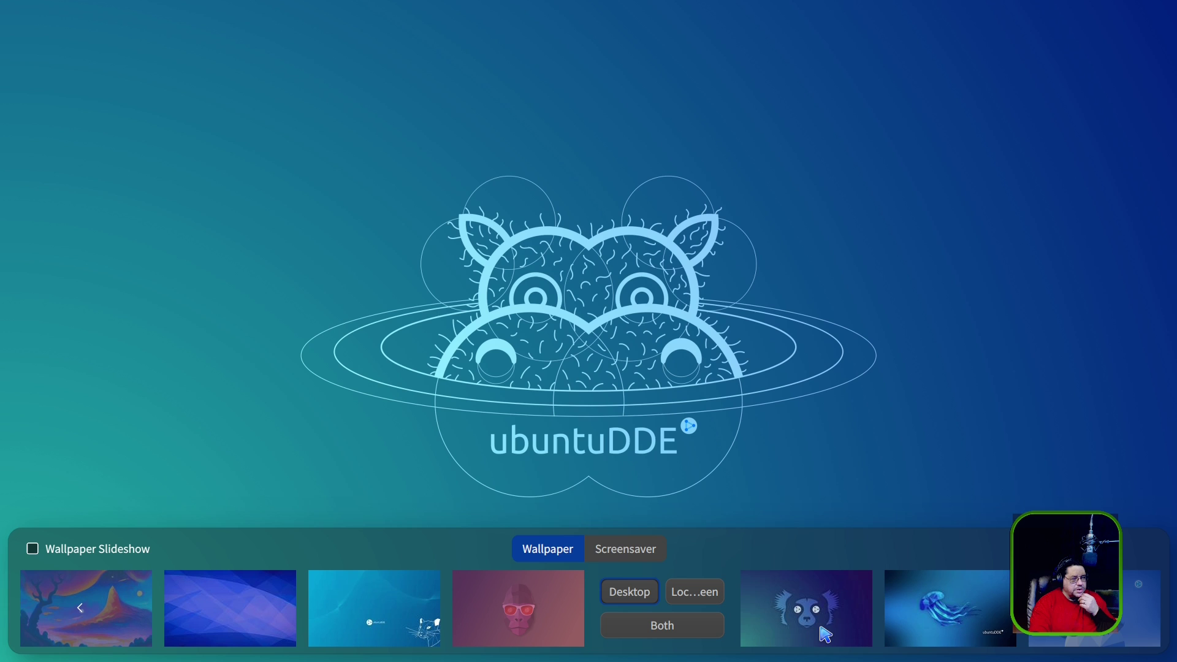
{"action": "left_click", "coordinate": [829, 625]}
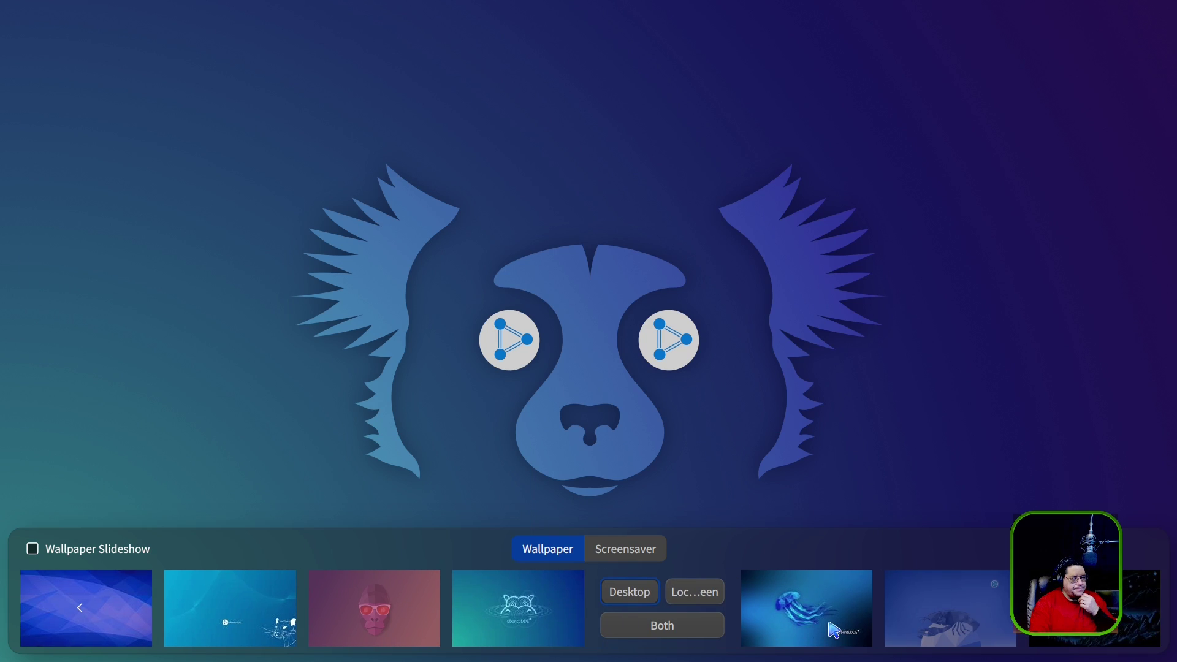
Step: Preview the jellyfish, shrimp and starry mountain wallpapers, then page back to earlier ones
{"action": "left_click", "coordinate": [832, 628]}
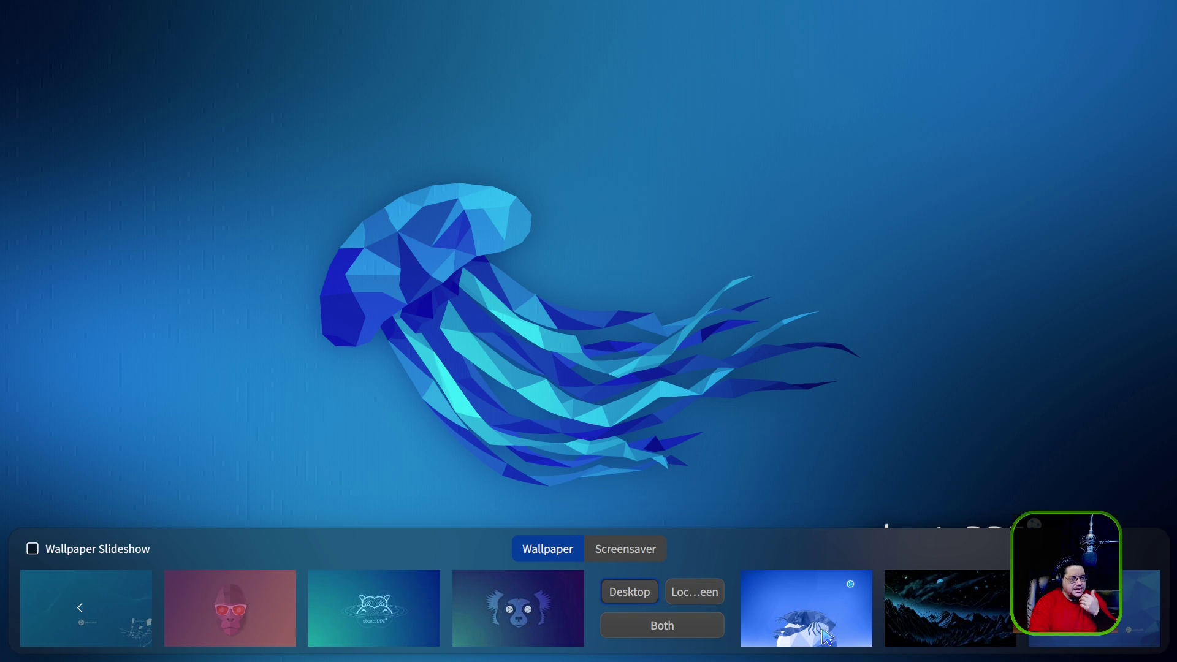
{"action": "left_click", "coordinate": [839, 641]}
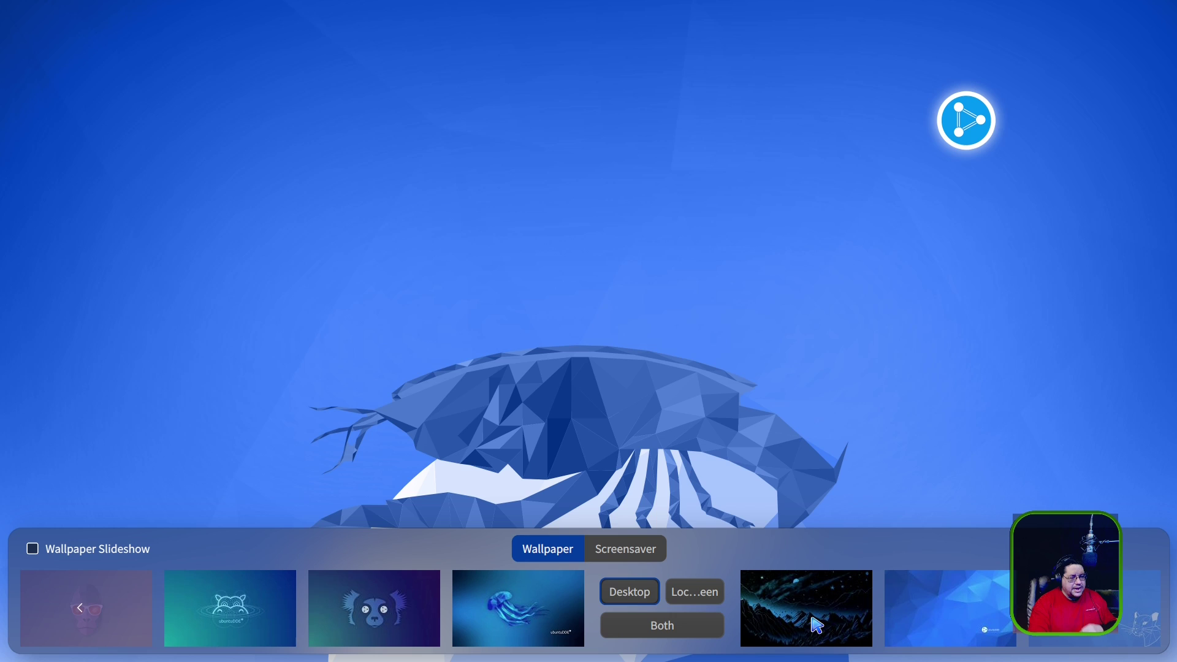
{"action": "left_click", "coordinate": [816, 626]}
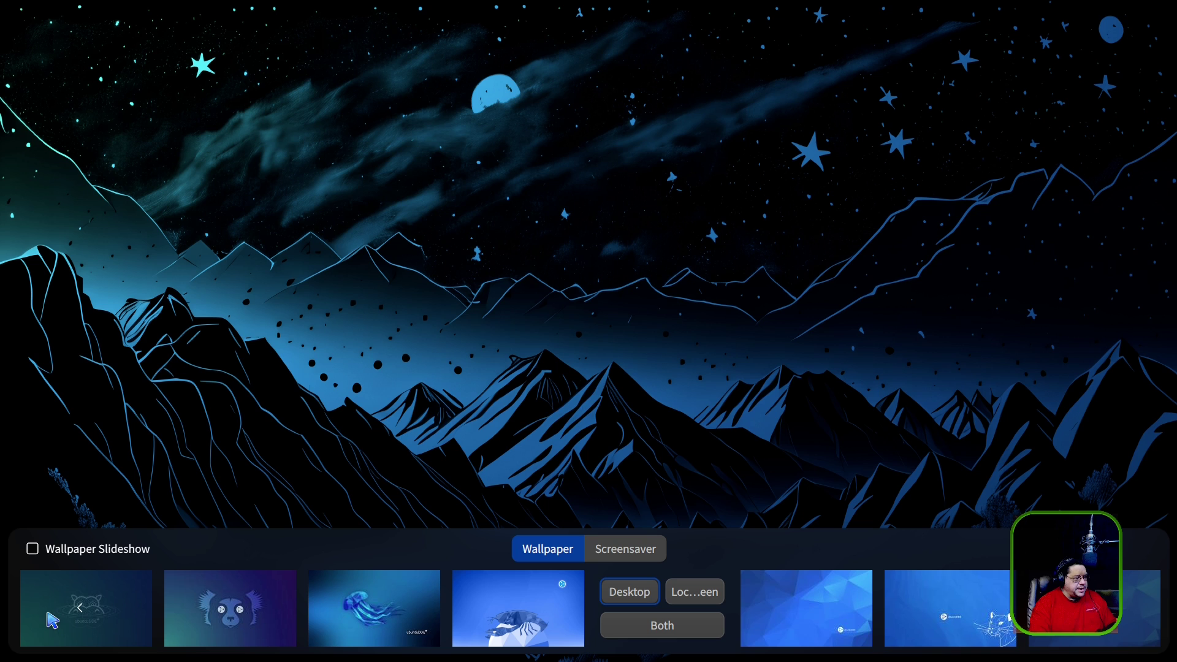
{"action": "left_click", "coordinate": [73, 607]}
{"action": "left_click", "coordinate": [72, 607]}
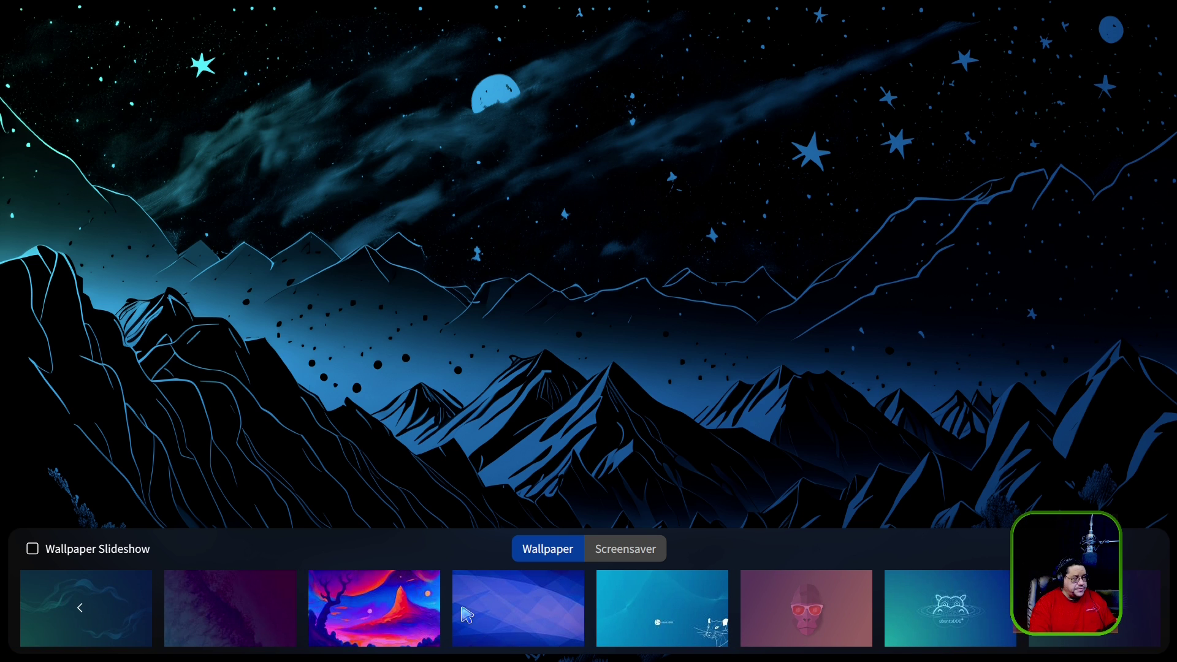
{"action": "scroll", "coordinate": [670, 607], "scroll_direction": "down", "scroll_amount": 3}
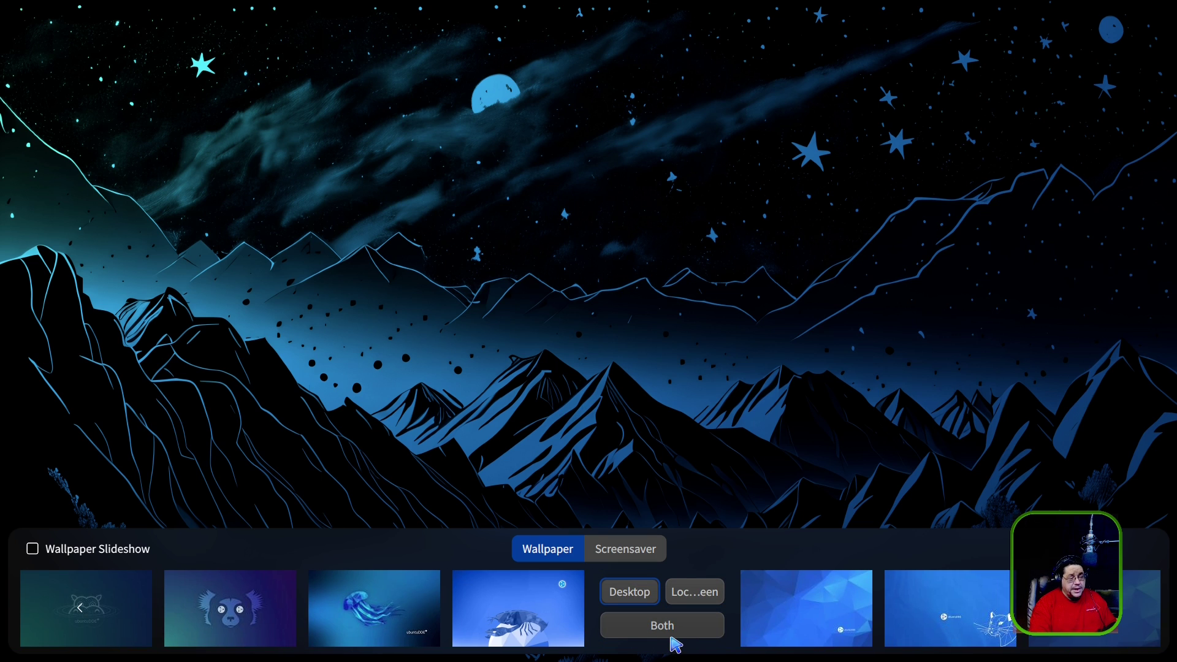
Step: View the Screensaver tab, return to wallpapers, preview the betta fish and dismiss the picker
{"action": "left_click", "coordinate": [626, 549]}
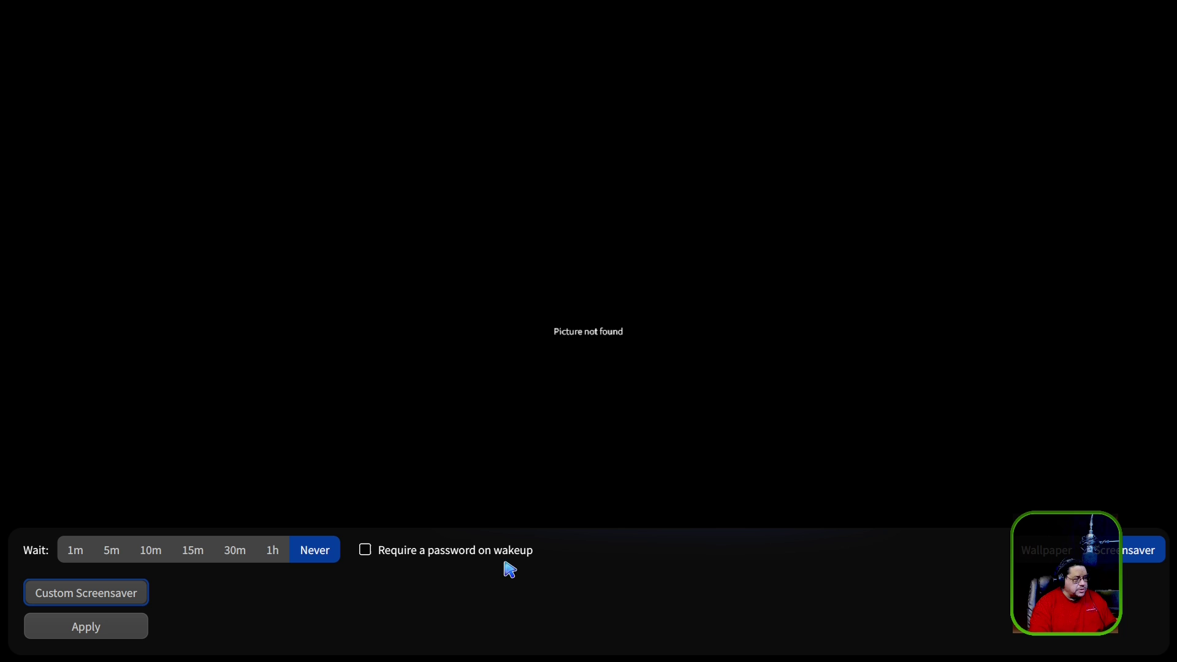
{"action": "left_click", "coordinate": [1055, 547]}
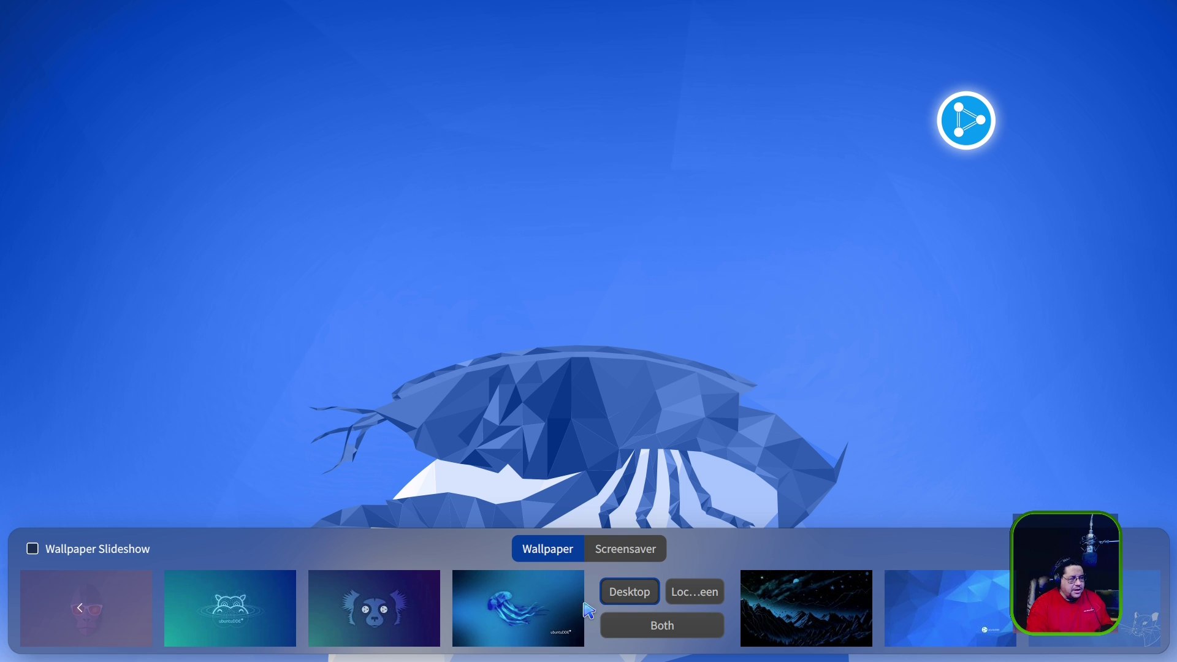
{"action": "scroll", "coordinate": [481, 629], "scroll_direction": "up", "scroll_amount": 5}
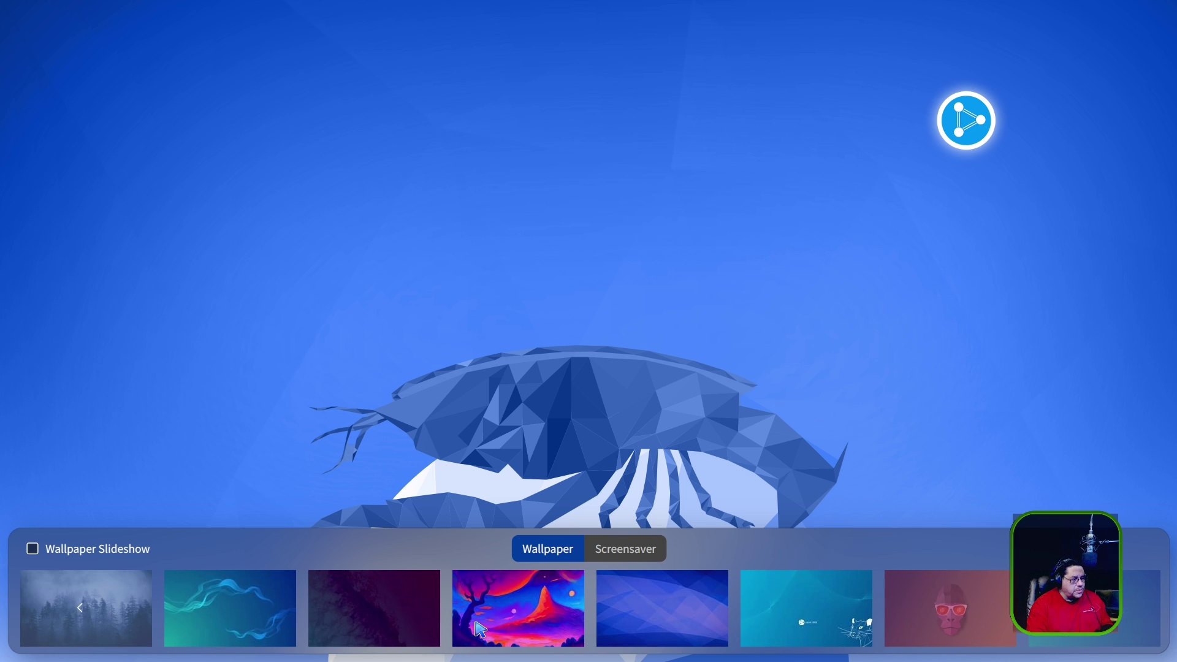
{"action": "scroll", "coordinate": [480, 630], "scroll_direction": "up", "scroll_amount": 5}
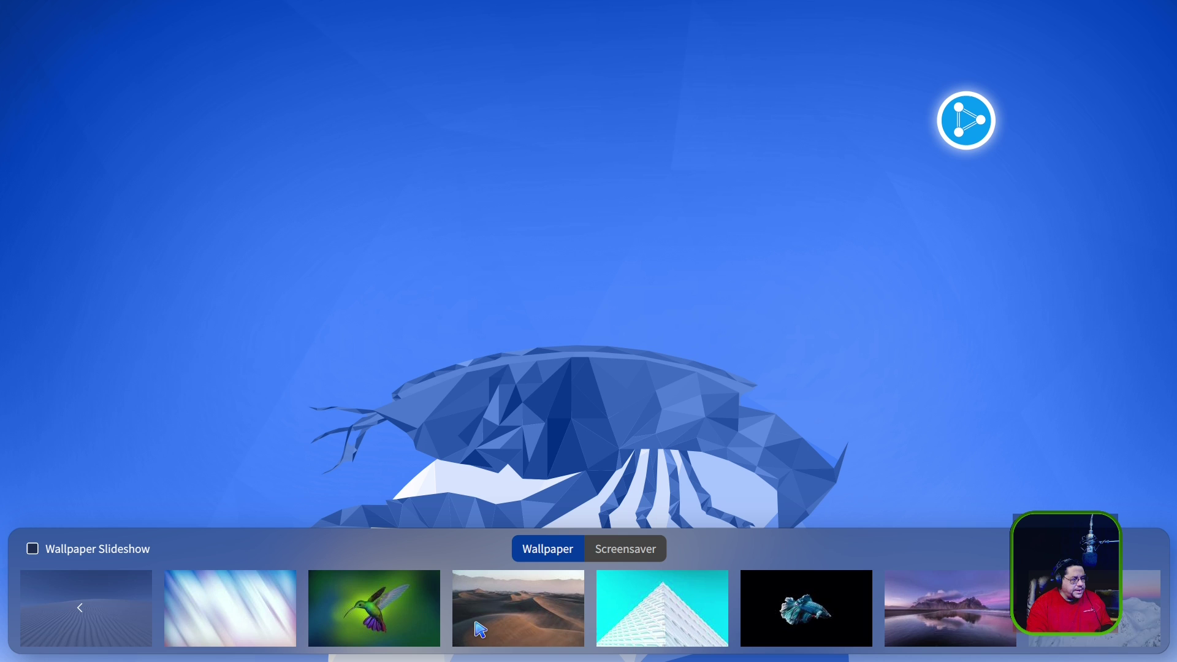
{"action": "left_click", "coordinate": [789, 614]}
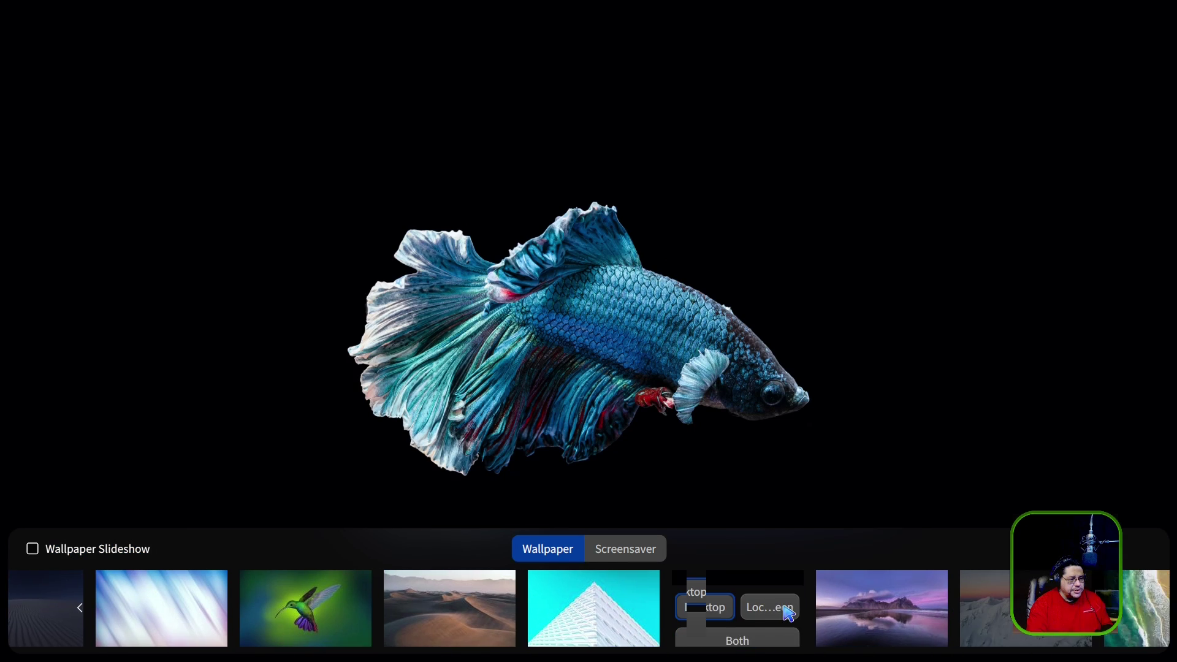
{"action": "key", "text": "Escape"}
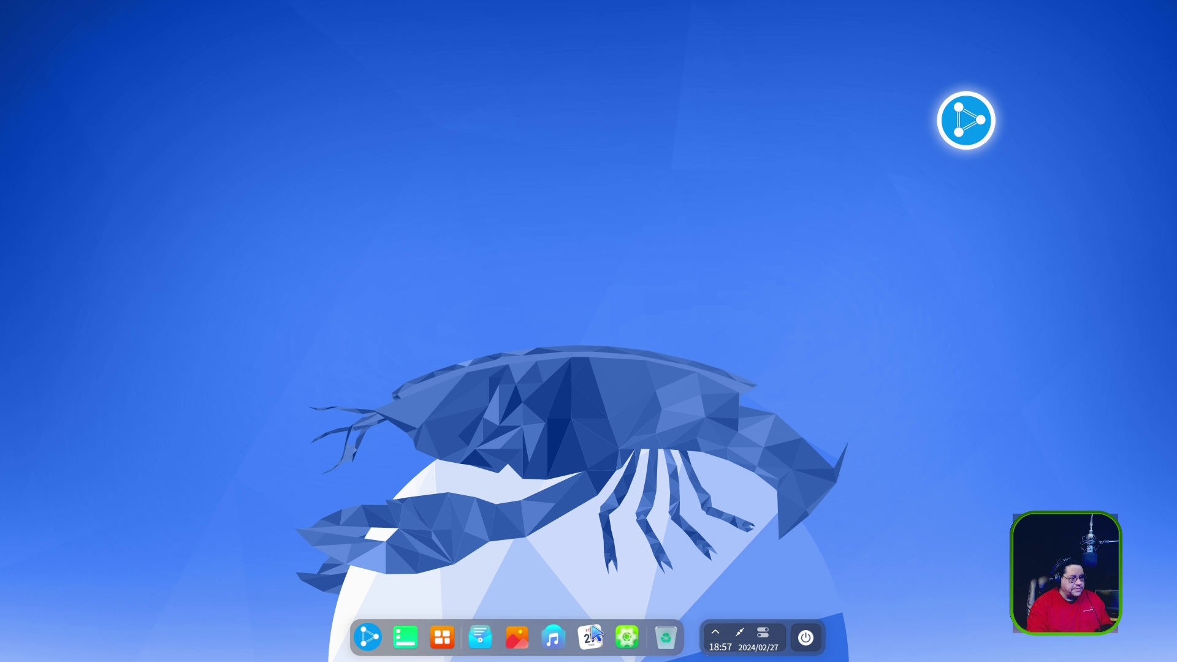
Step: Reopen the wallpaper picker and apply the betta fish wallpaper to the desktop
{"action": "right_click", "coordinate": [685, 431]}
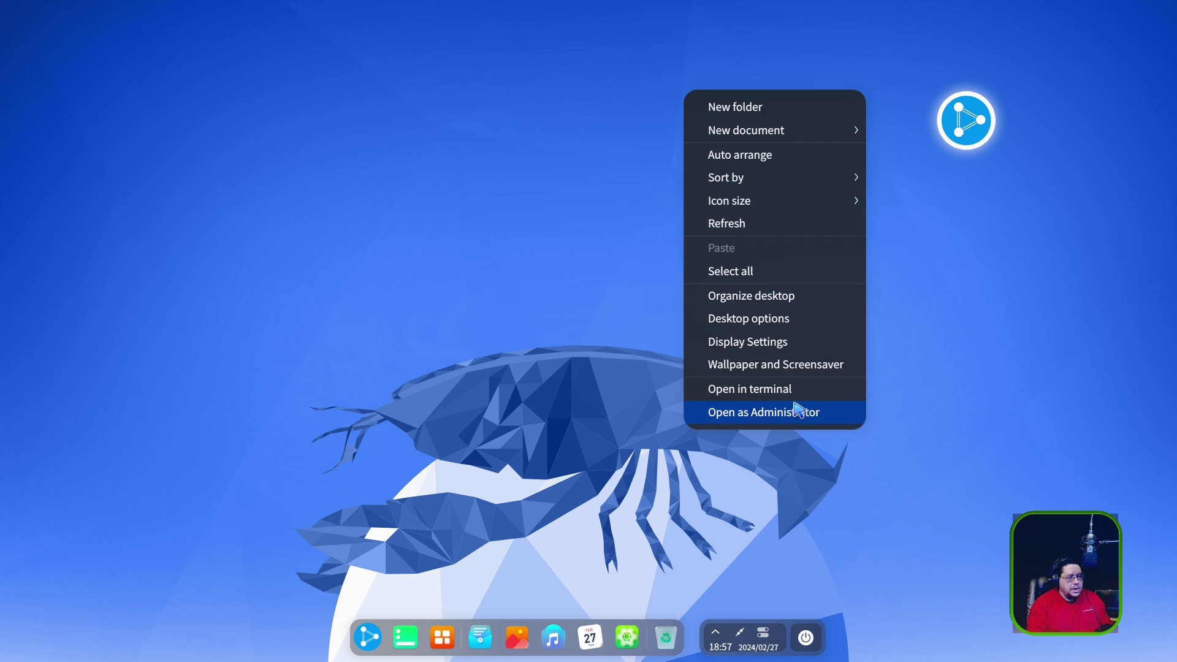
{"action": "left_click", "coordinate": [802, 379]}
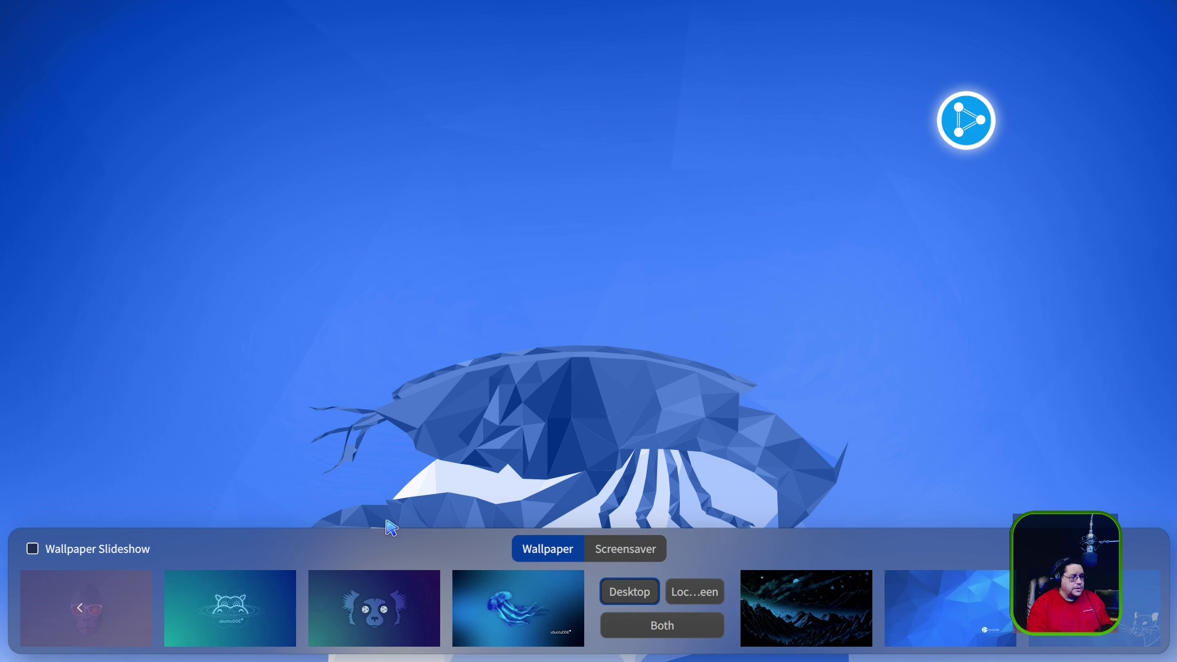
{"action": "scroll", "coordinate": [333, 628], "scroll_direction": "down", "scroll_amount": 10}
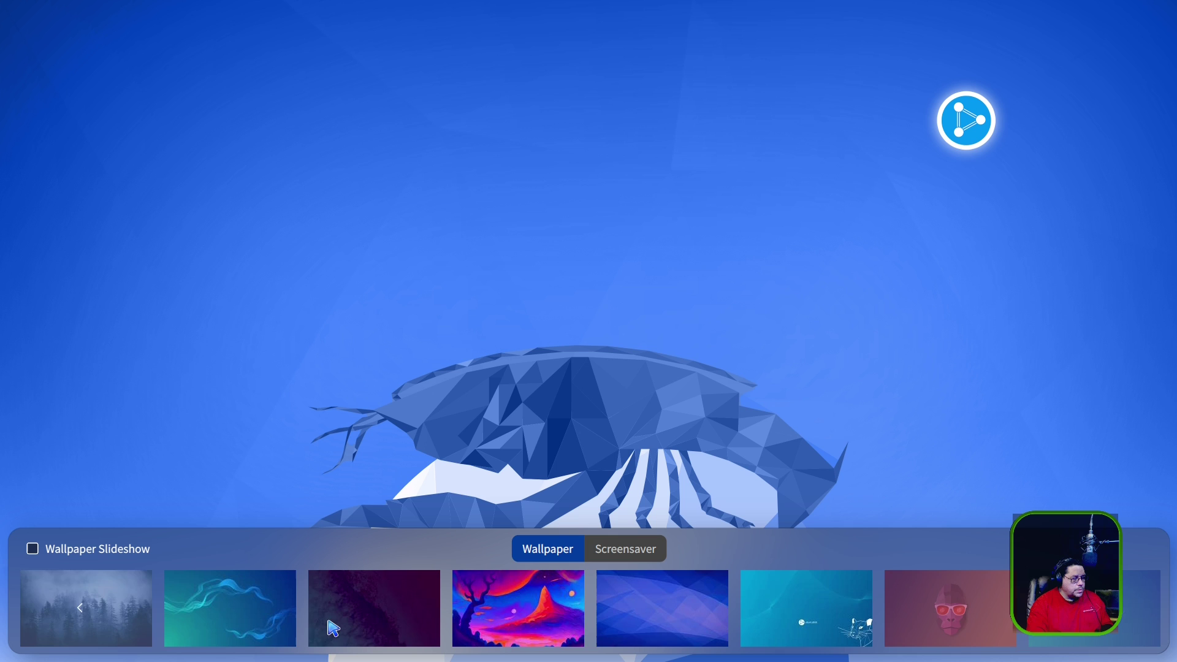
{"action": "scroll", "coordinate": [333, 628], "scroll_direction": "up", "scroll_amount": 4}
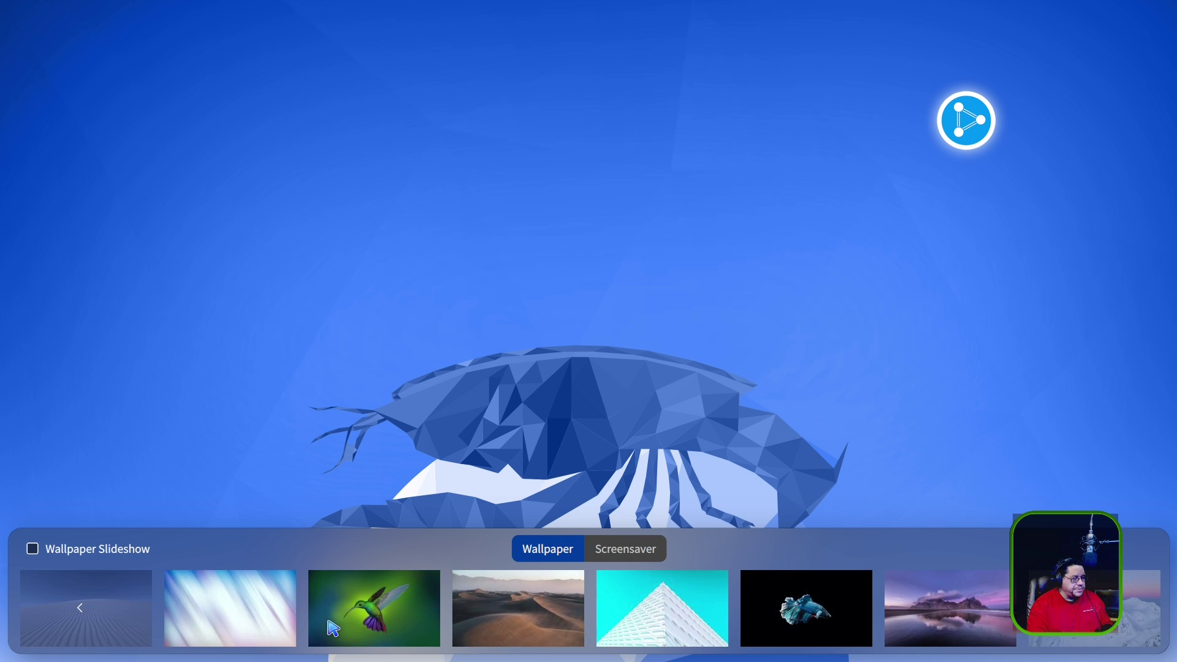
{"action": "left_click", "coordinate": [818, 618]}
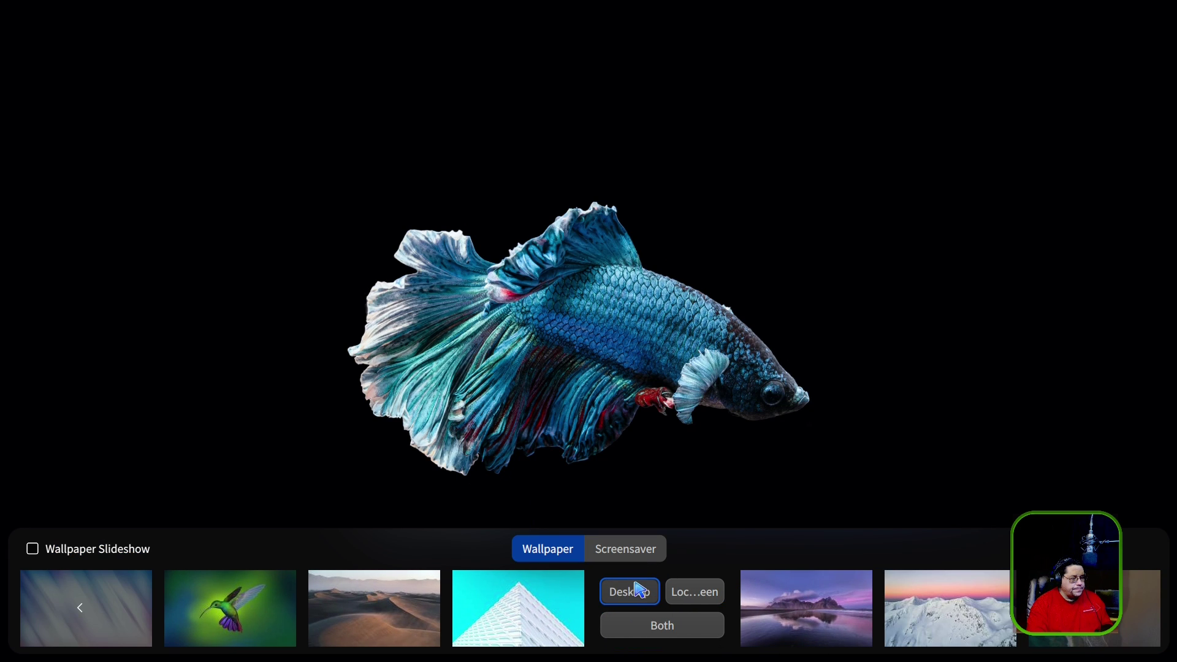
{"action": "left_click", "coordinate": [638, 589]}
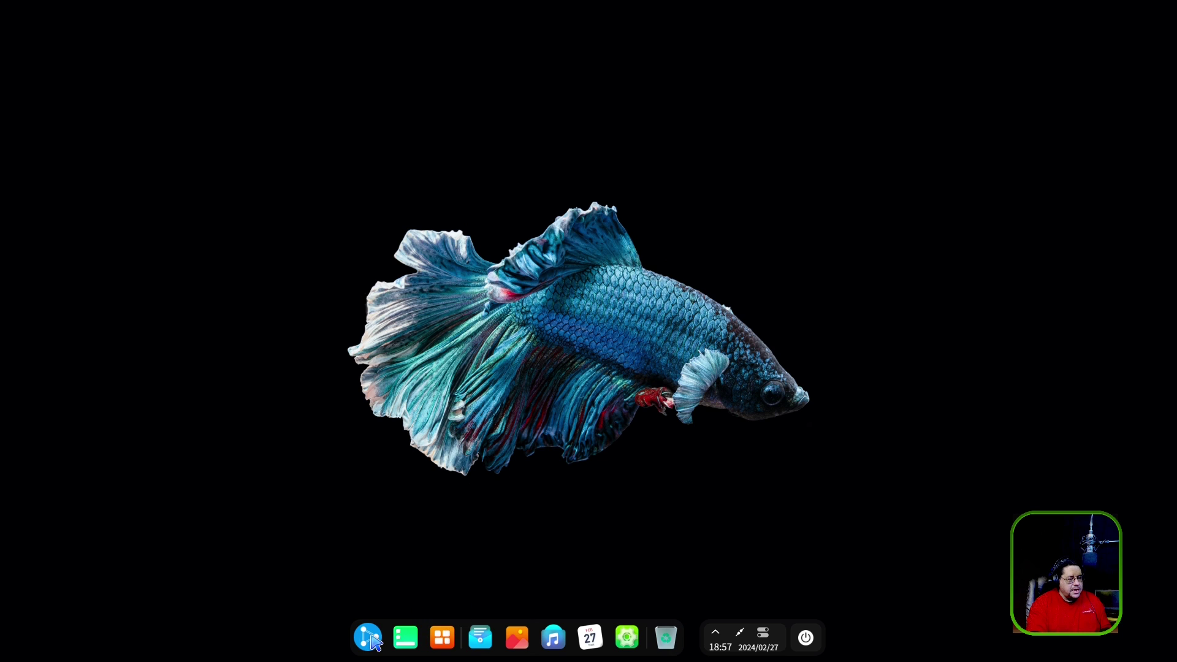
Step: Open and close the Launcher twice, then open and leave the Multitasking View
{"action": "left_click", "coordinate": [367, 637]}
{"action": "scroll", "coordinate": [407, 336], "scroll_direction": "down", "scroll_amount": 1}
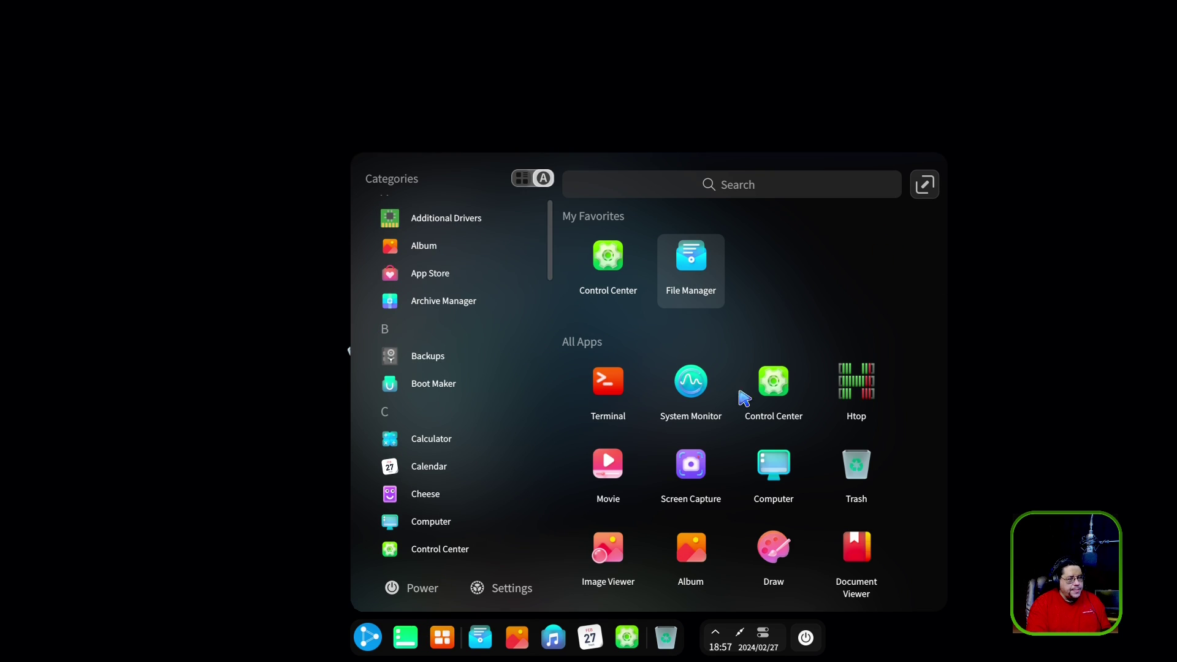
{"action": "left_click", "coordinate": [1025, 376]}
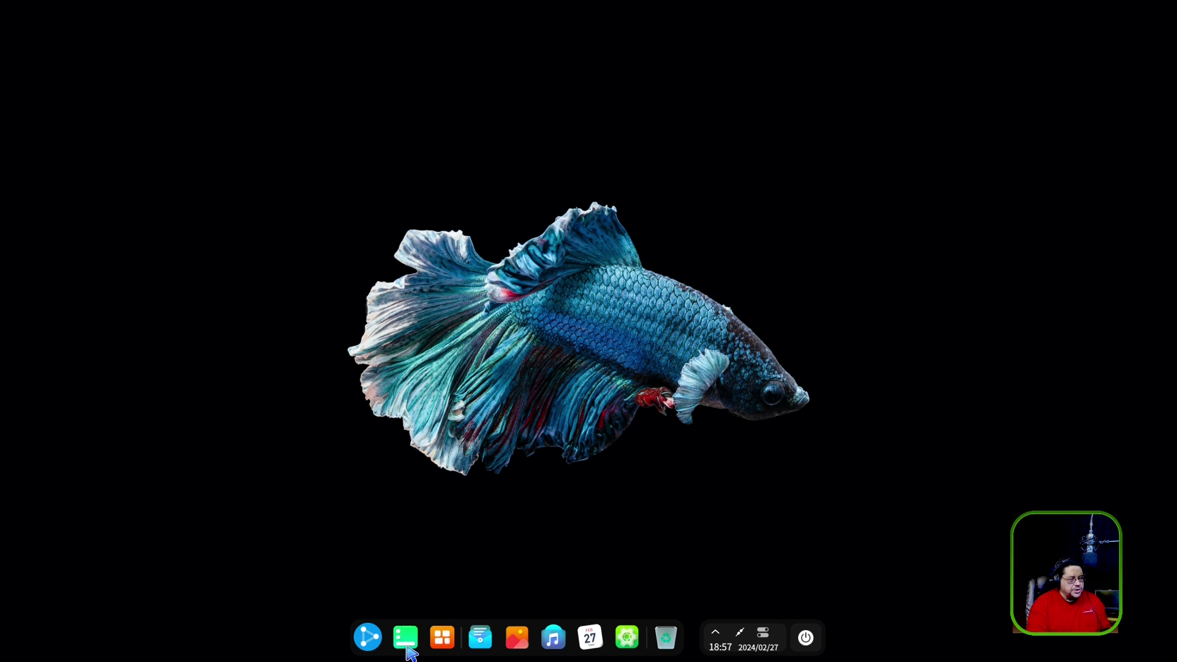
{"action": "left_click", "coordinate": [371, 646]}
{"action": "left_click", "coordinate": [405, 640]}
{"action": "left_click", "coordinate": [442, 639]}
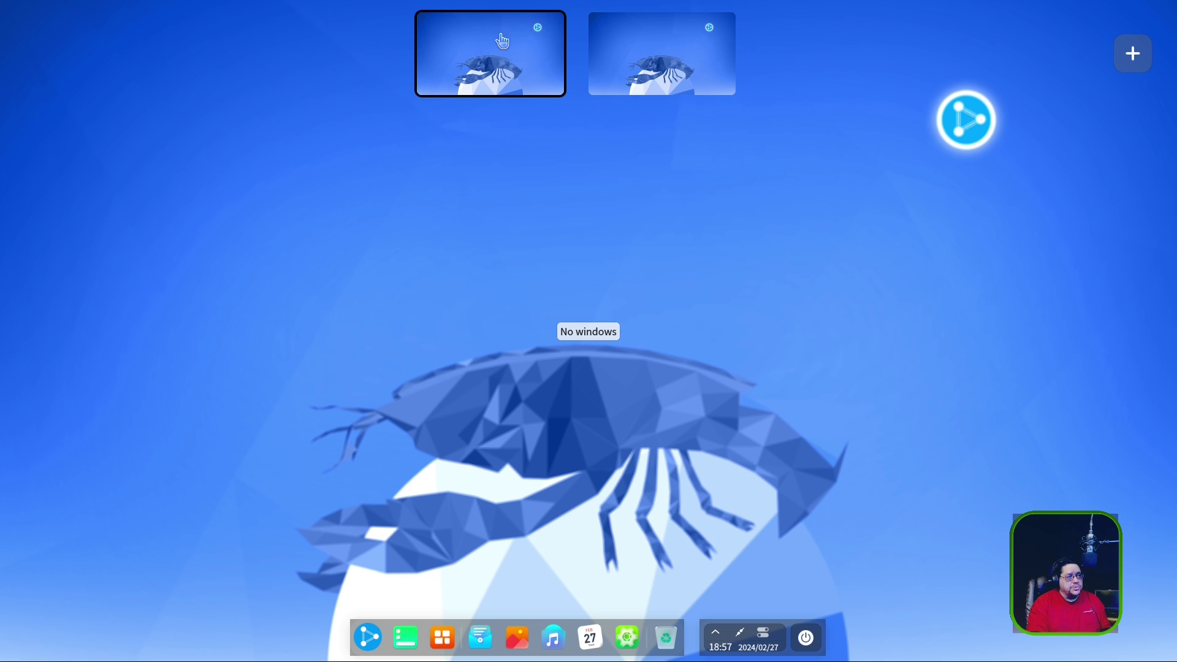
{"action": "left_click", "coordinate": [485, 74]}
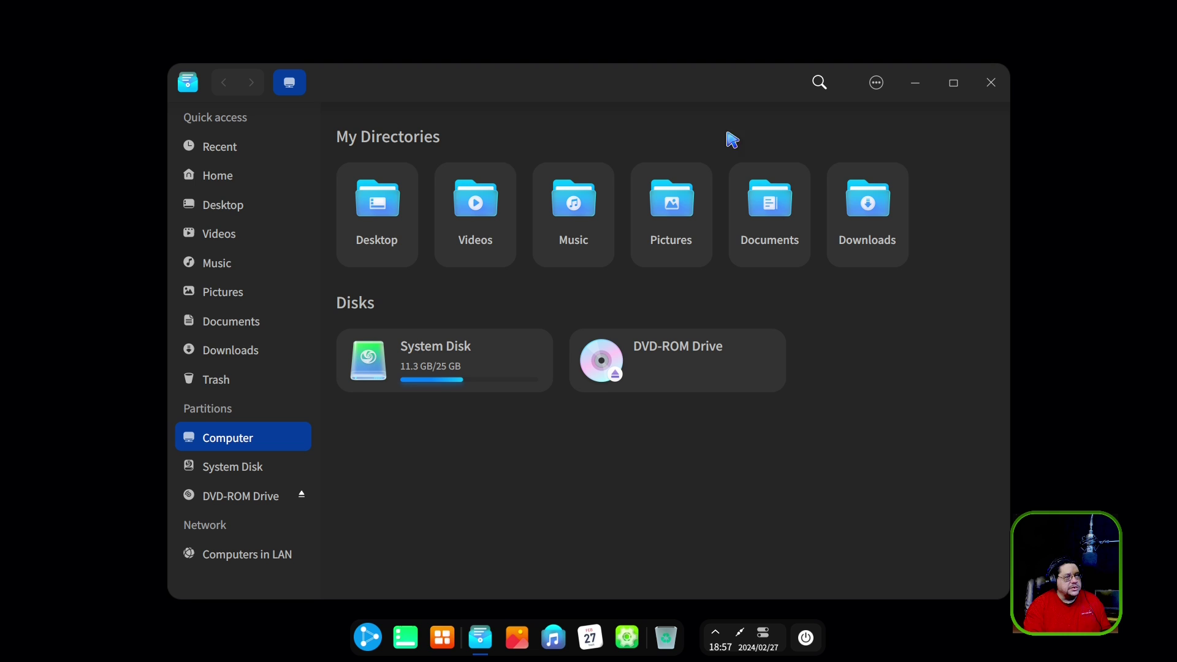
Step: Close the File Manager window, then close the Album window
{"action": "left_click", "coordinate": [991, 83]}
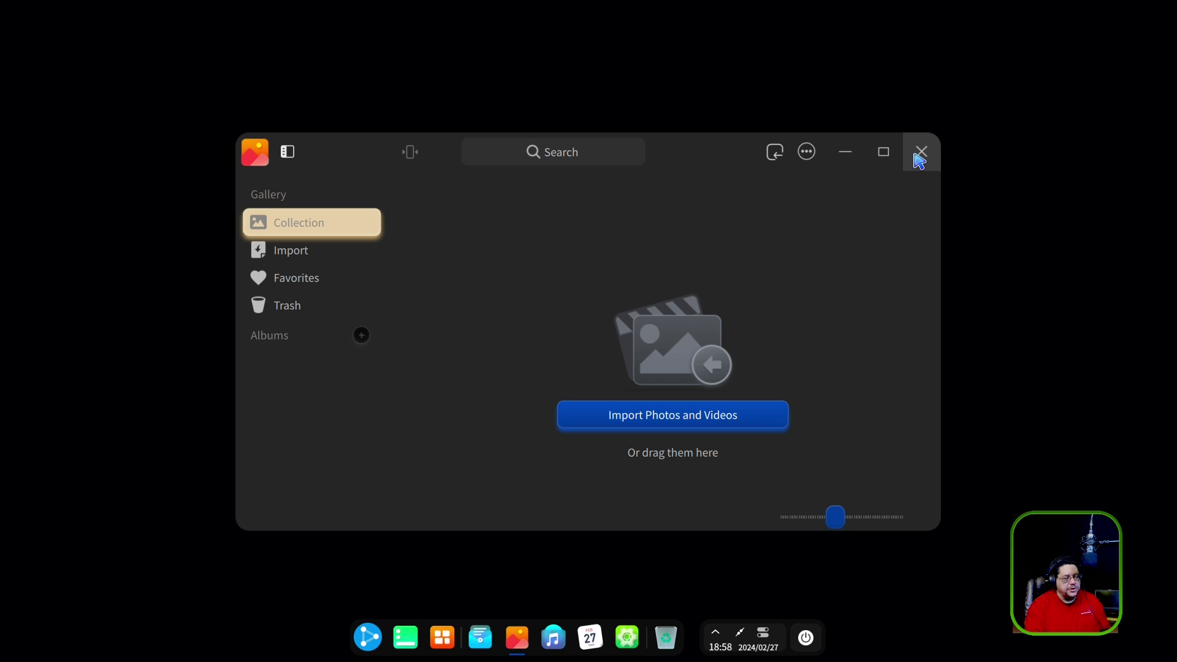
{"action": "left_click", "coordinate": [920, 153]}
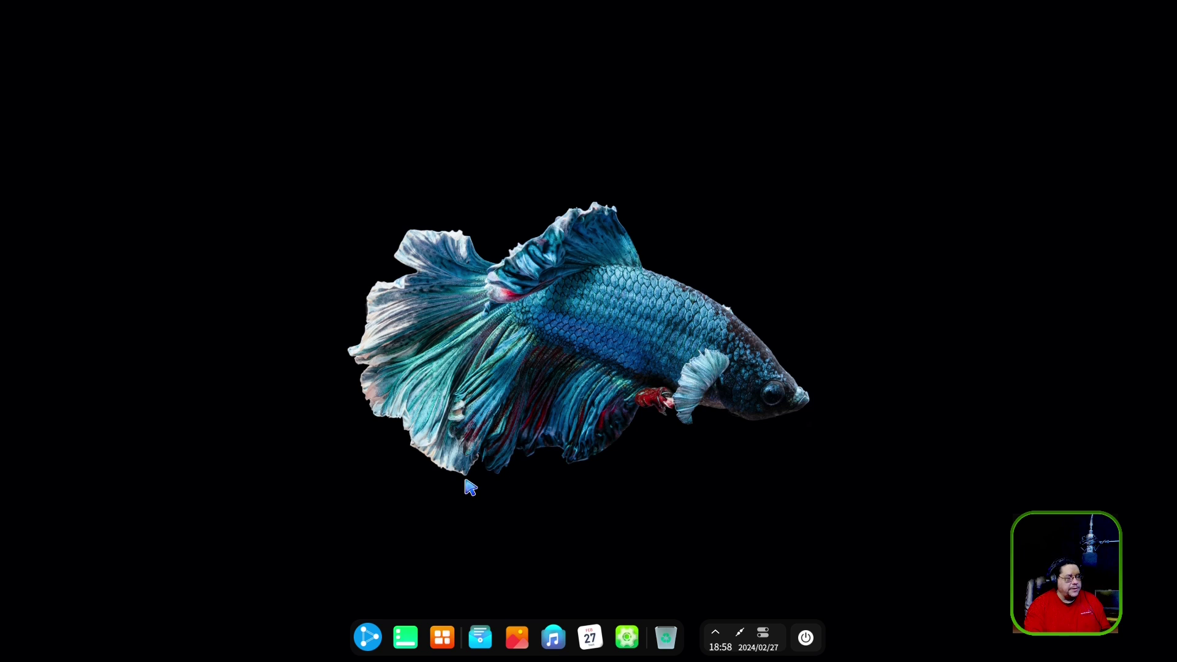
Step: Open Deepin Music, then quit it choosing Exit rather than Minimize to system tray
{"action": "left_click", "coordinate": [553, 637]}
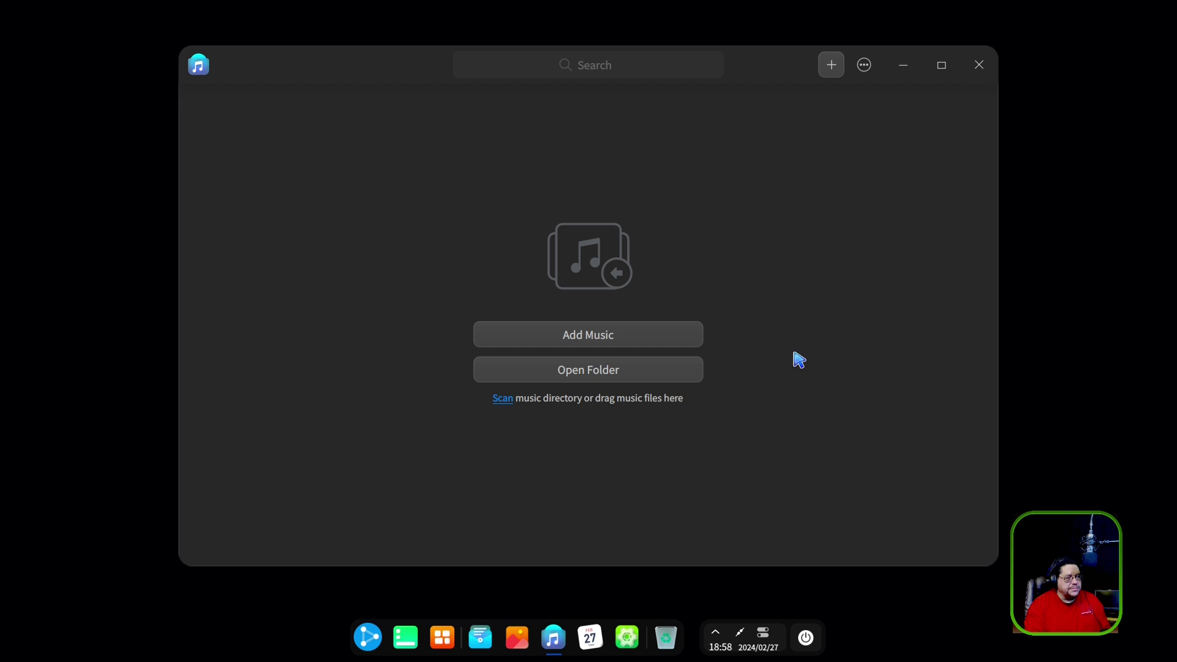
{"action": "left_click", "coordinate": [980, 65]}
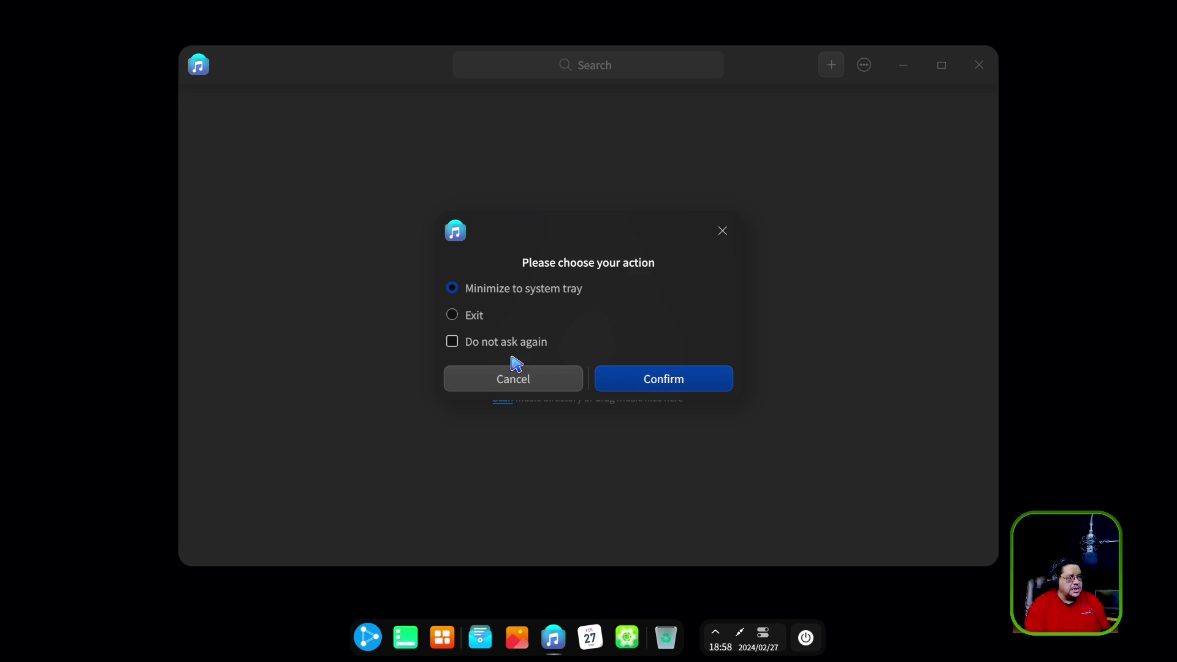
{"action": "left_click", "coordinate": [453, 316]}
{"action": "left_click", "coordinate": [642, 381]}
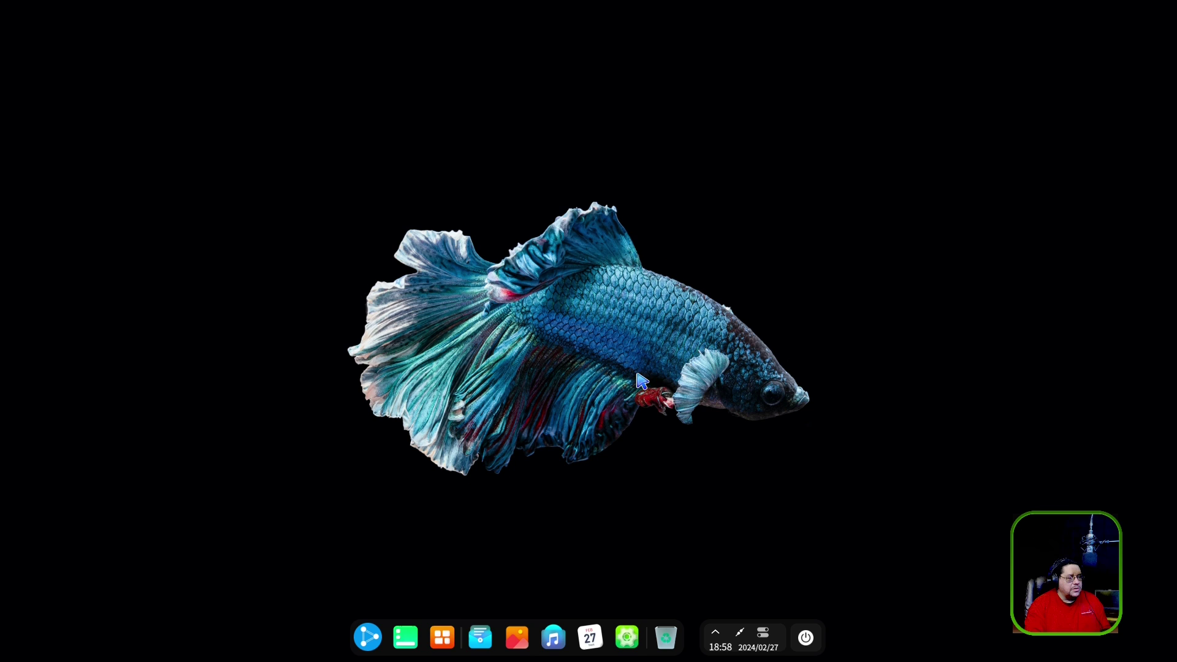
{"action": "left_click", "coordinate": [581, 640]}
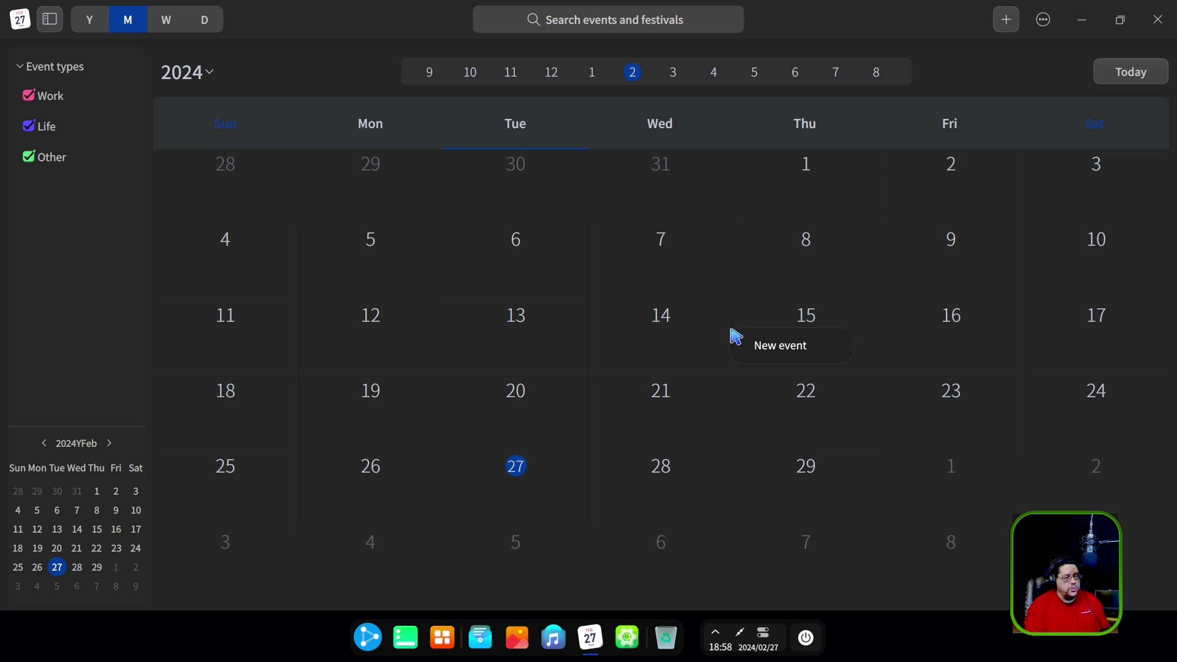
{"action": "left_click", "coordinate": [763, 345]}
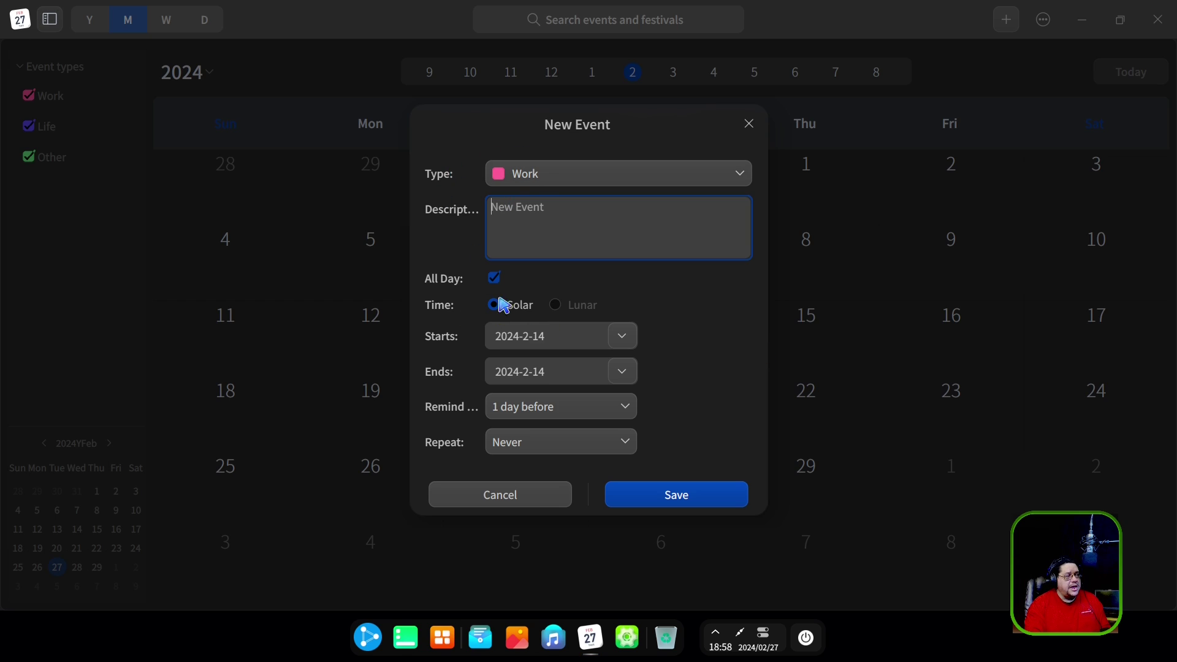
{"action": "left_click", "coordinate": [561, 180]}
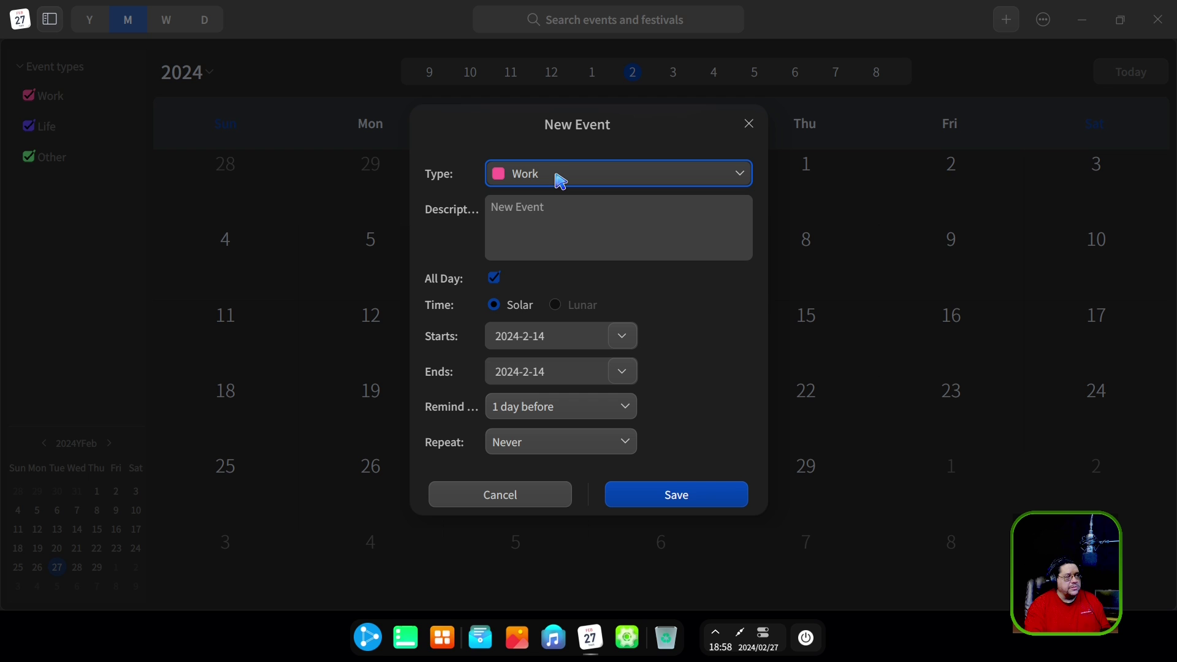
{"action": "left_click", "coordinate": [560, 179]}
{"action": "left_click", "coordinate": [731, 180]}
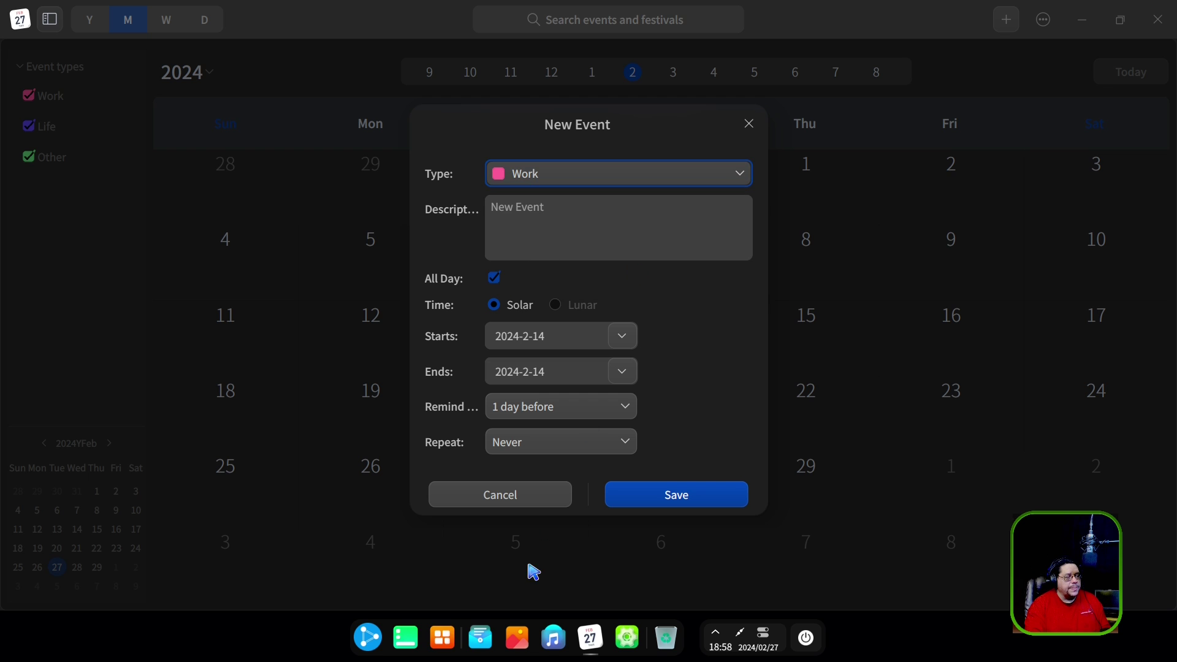
{"action": "left_click", "coordinate": [535, 496]}
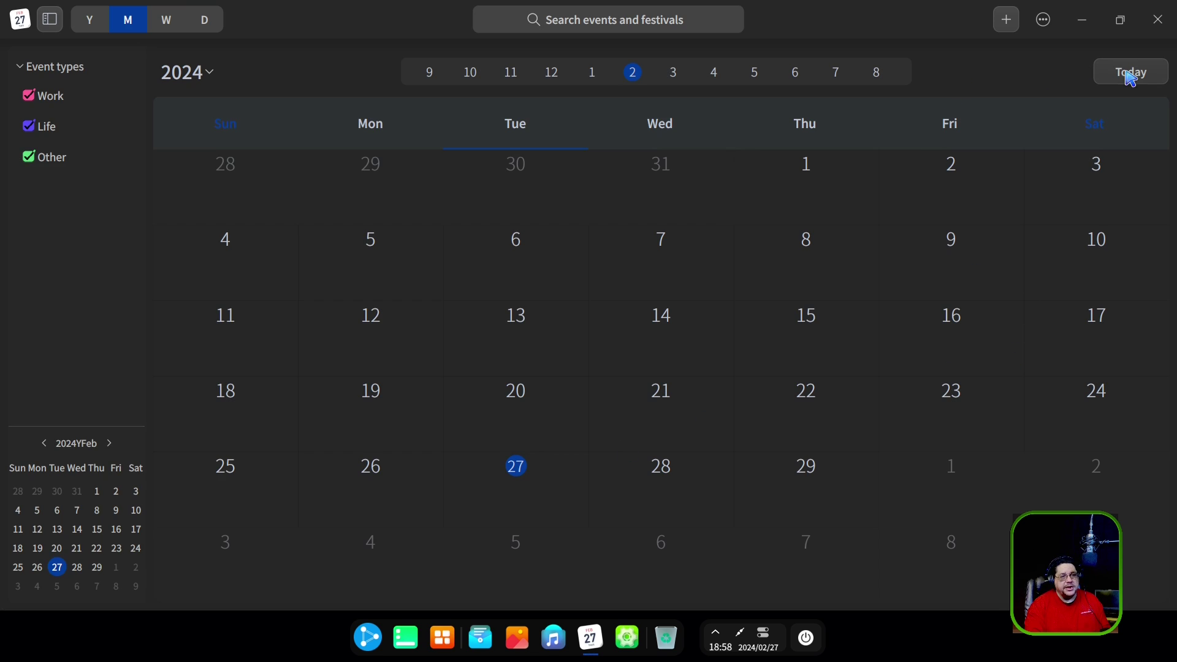
{"action": "left_click", "coordinate": [1160, 20]}
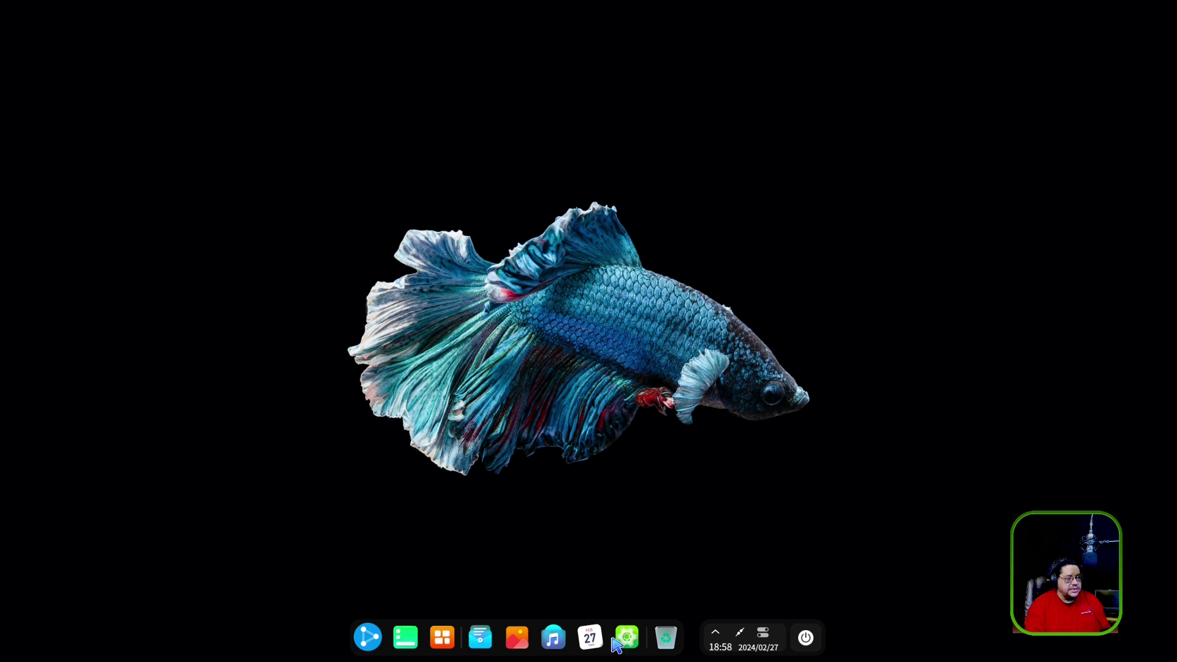
{"action": "left_click", "coordinate": [629, 641]}
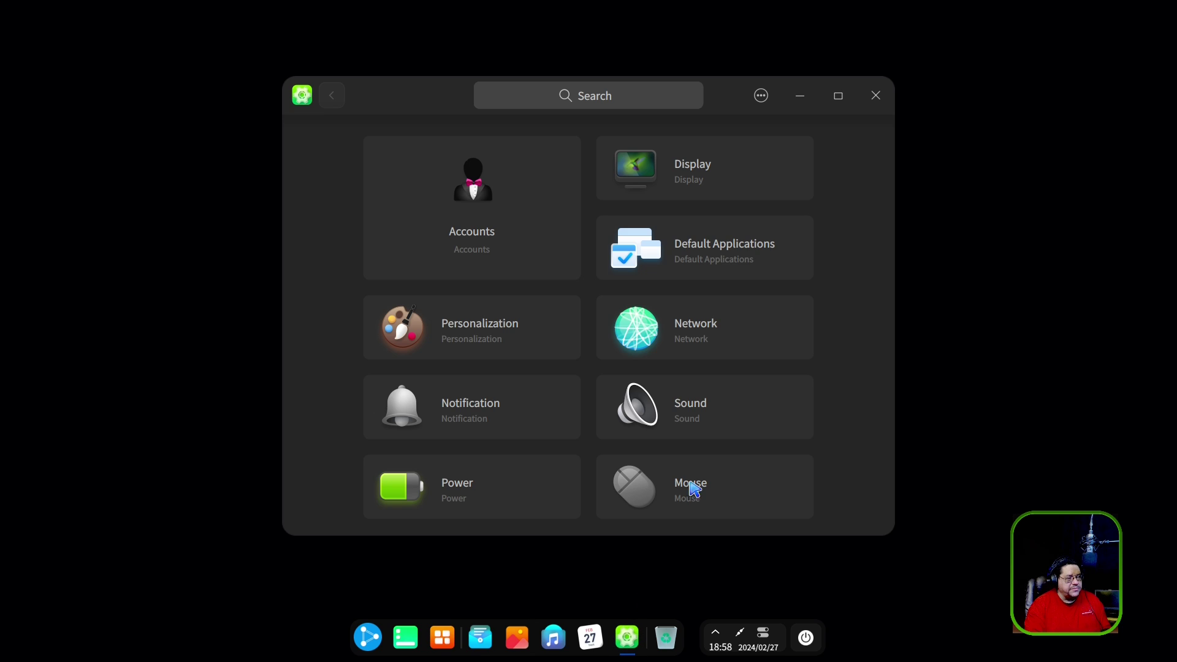
{"action": "scroll", "coordinate": [834, 275], "scroll_direction": "down", "scroll_amount": 3}
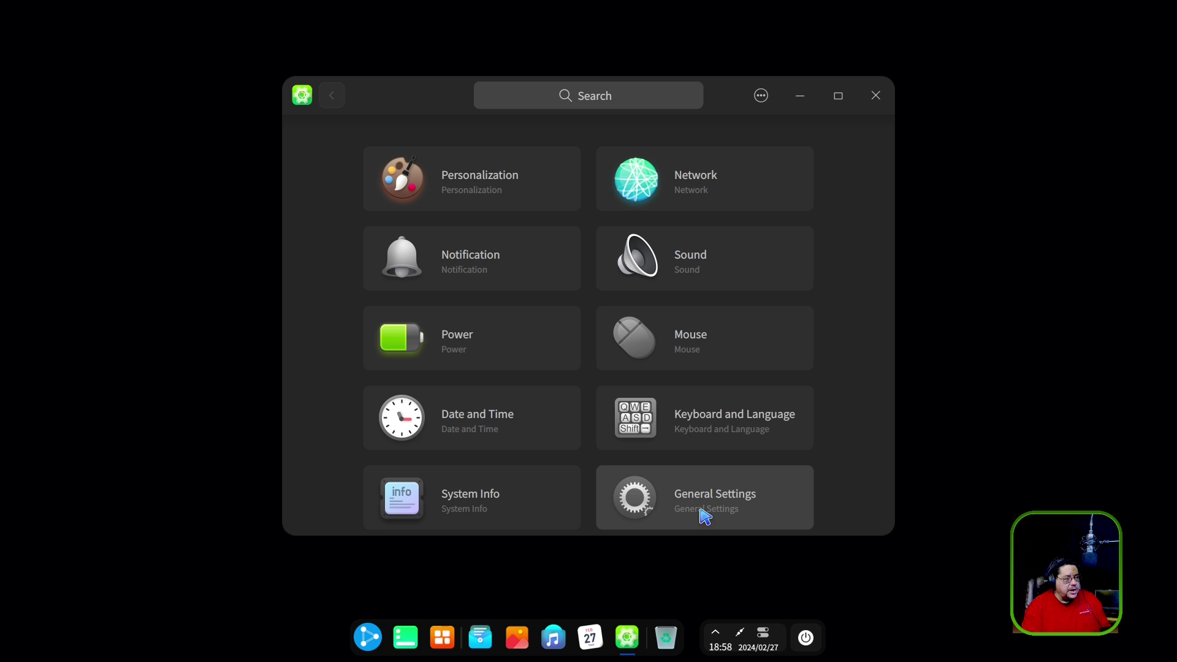
{"action": "left_click", "coordinate": [705, 517]}
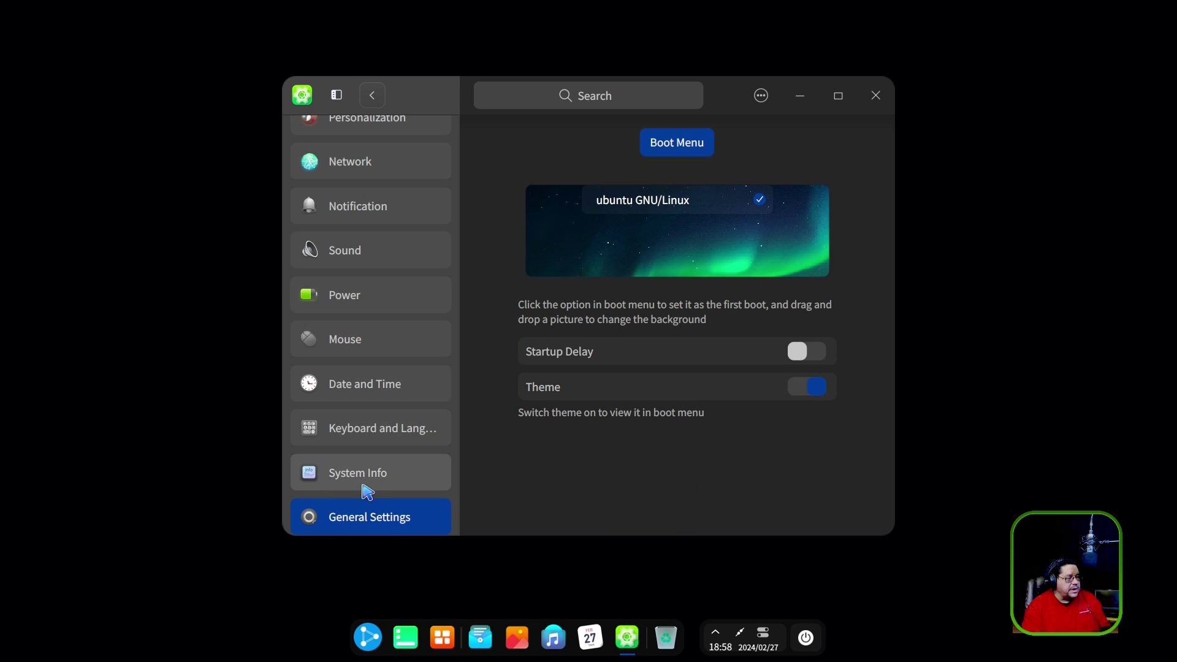
{"action": "left_click", "coordinate": [366, 491]}
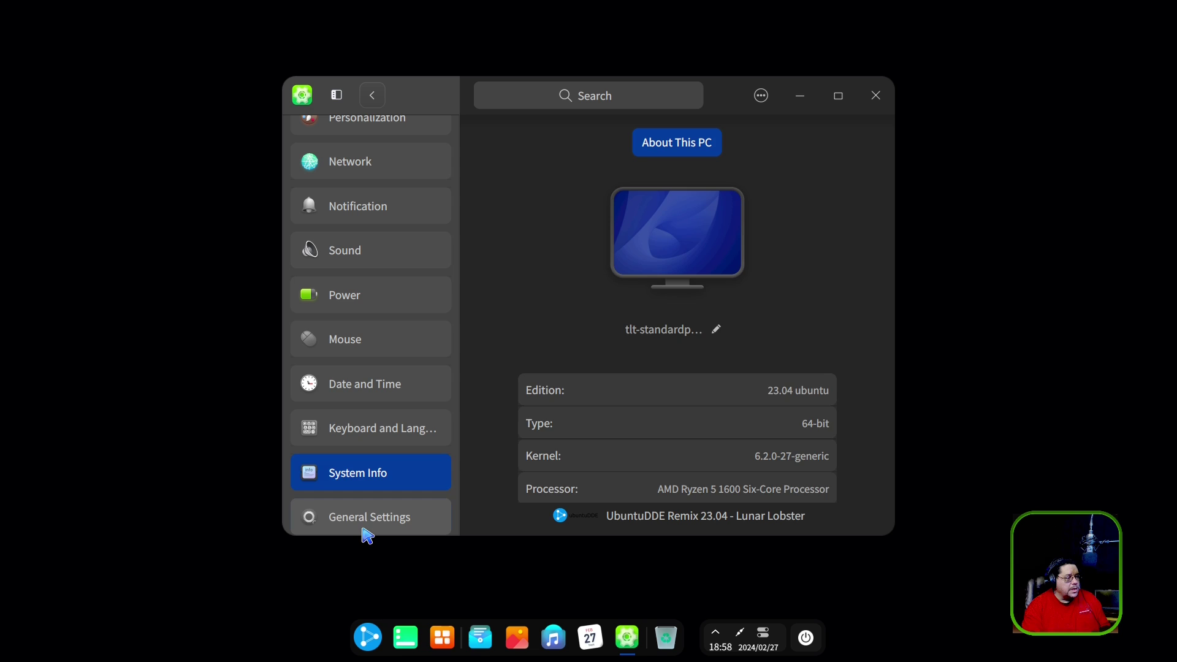
{"action": "left_click", "coordinate": [368, 530]}
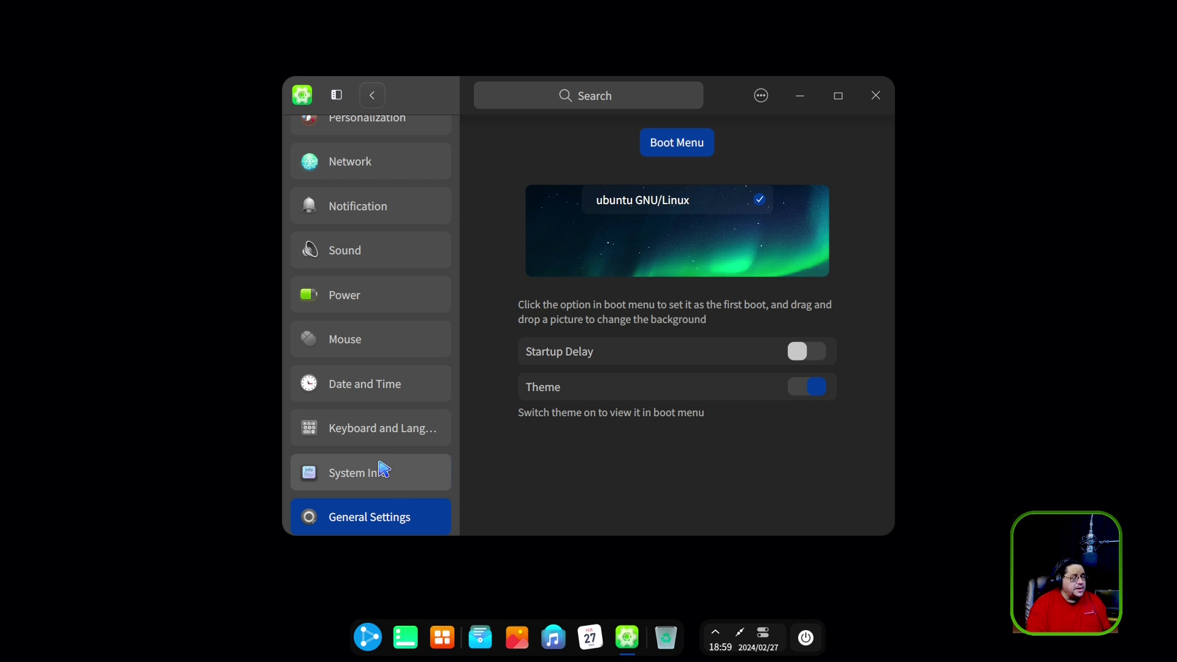
{"action": "left_click", "coordinate": [384, 471]}
{"action": "scroll", "coordinate": [668, 355], "scroll_direction": "down", "scroll_amount": 1}
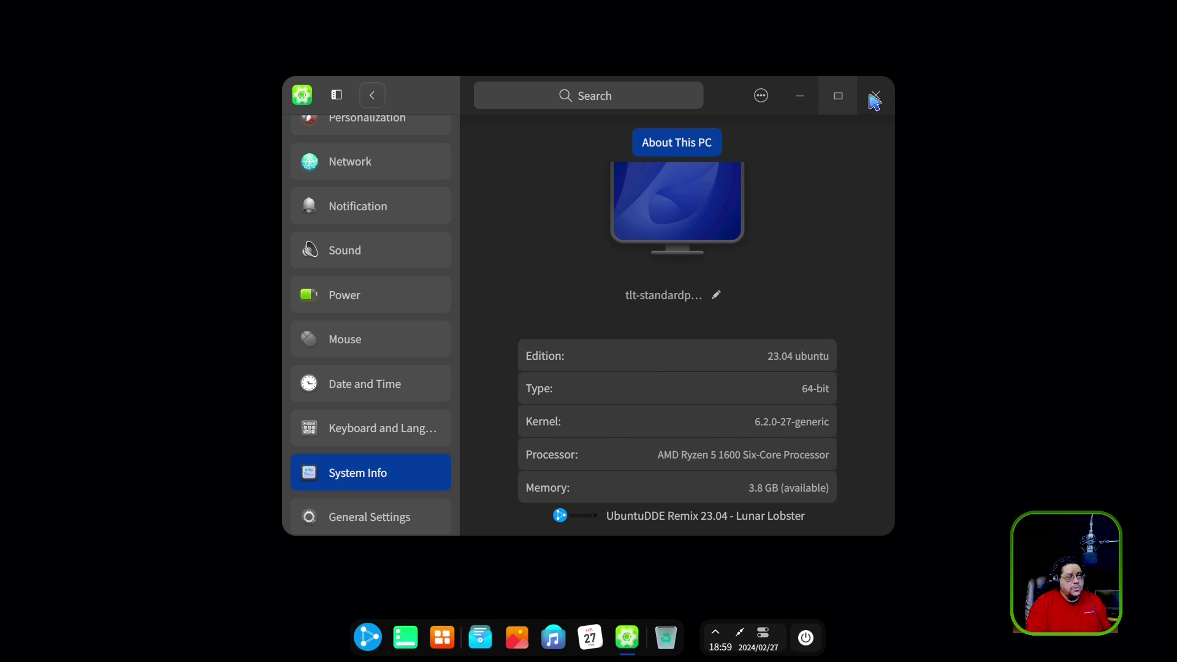
{"action": "left_click", "coordinate": [877, 96]}
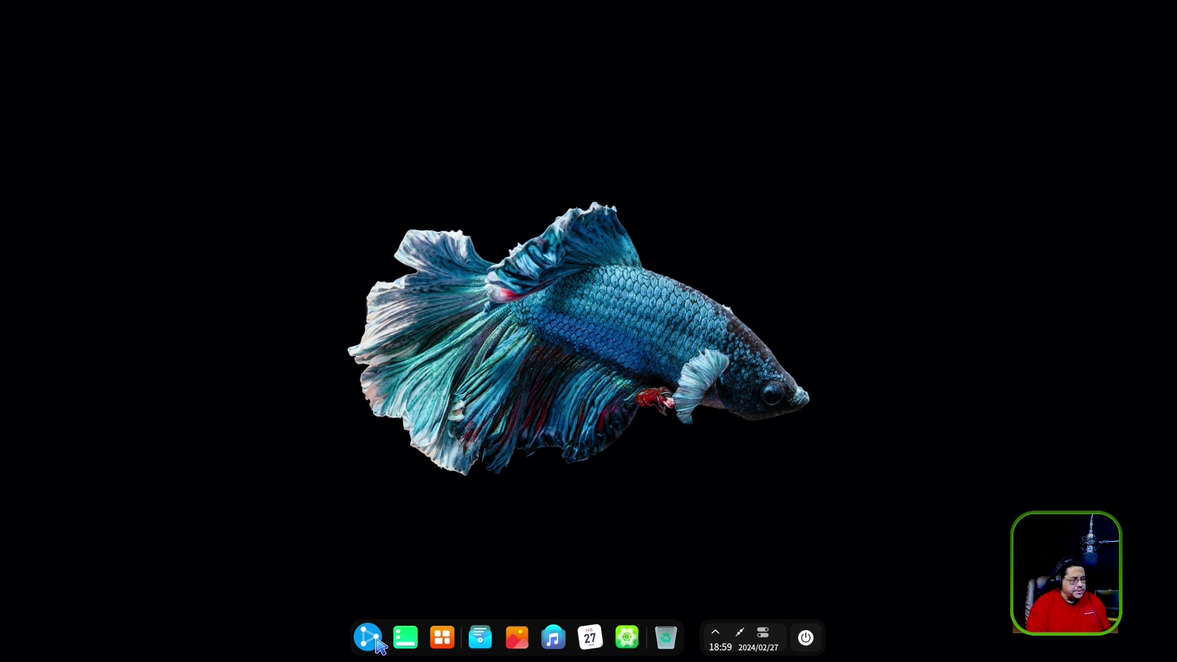
Step: Start Terminal from the launcher and run neofetch
{"action": "left_click", "coordinate": [368, 638]}
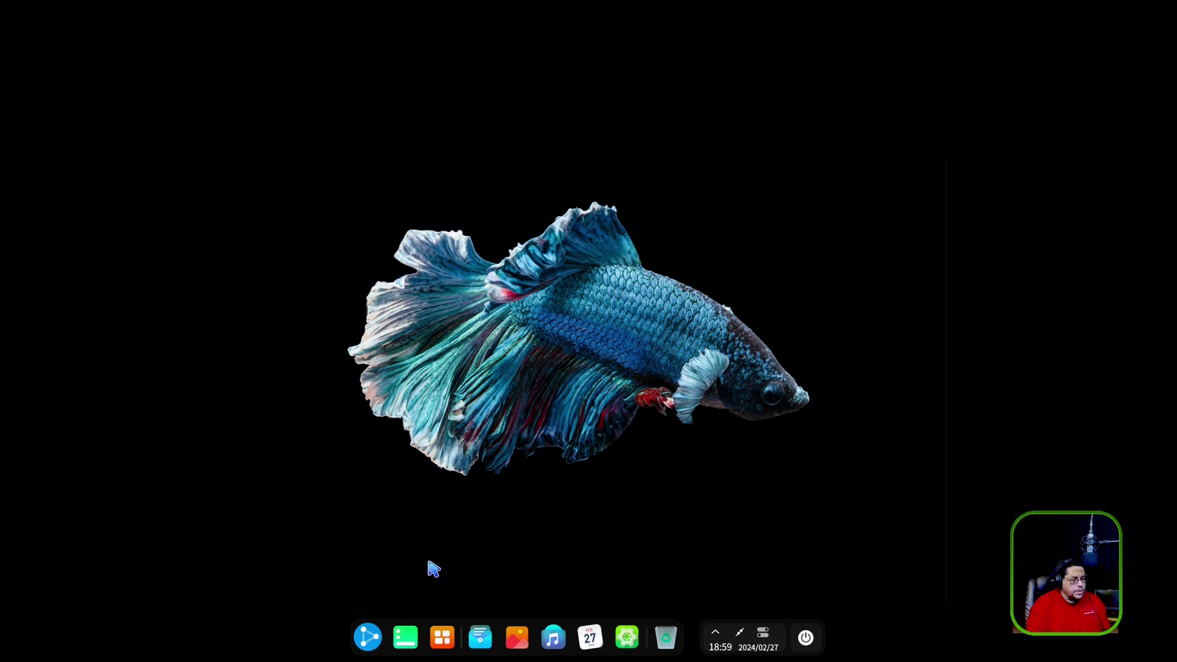
{"action": "left_click", "coordinate": [625, 390]}
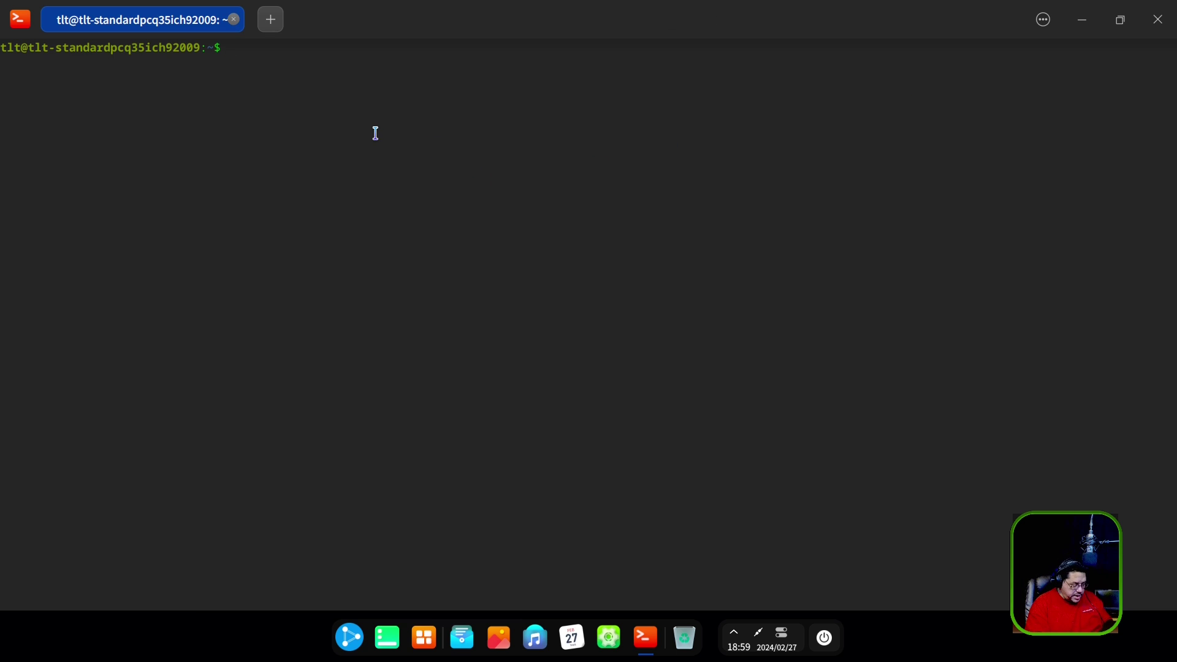
{"action": "type", "text": "n"}
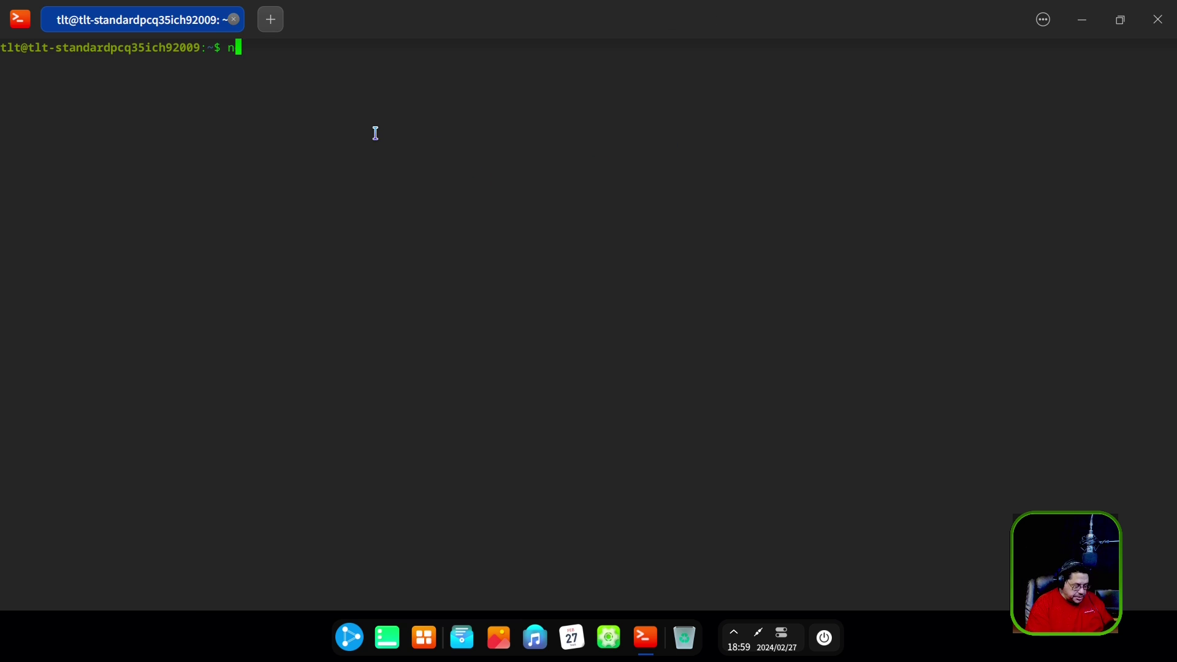
{"action": "type", "text": "eofetch"}
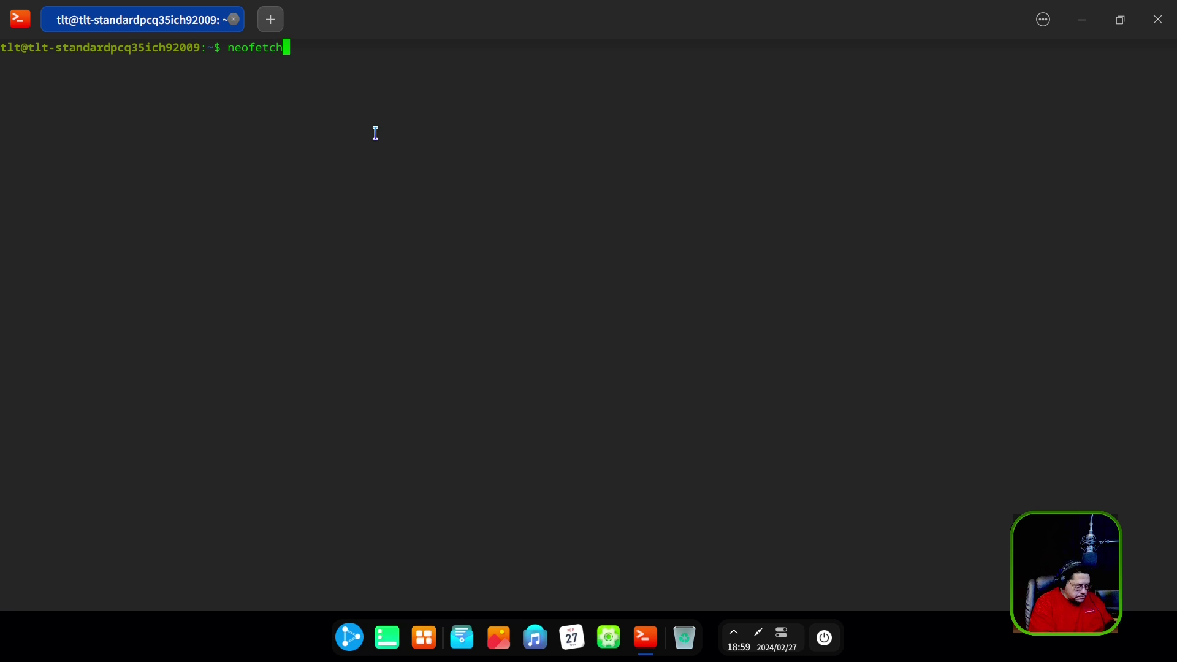
{"action": "key", "text": "Return"}
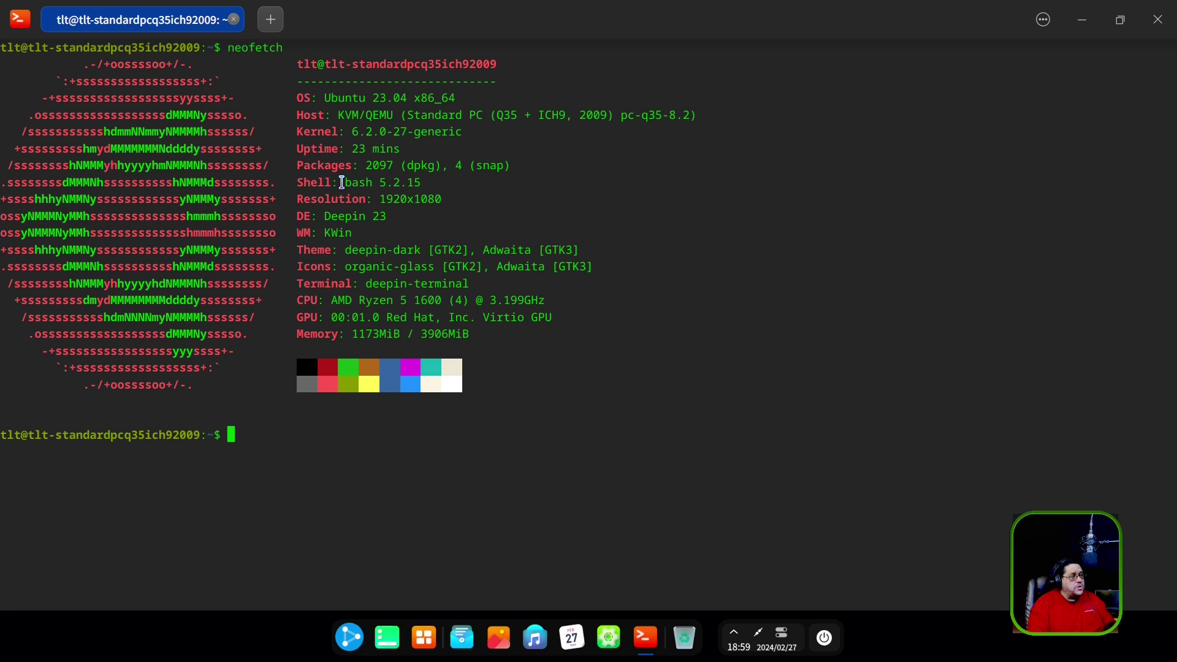
Step: Highlight bash 5.2.15 on the Shell line and Deepin 23 on the DE line, then clear the selection
{"action": "left_click_drag", "start_coordinate": [340, 182], "coordinate": [417, 190]}
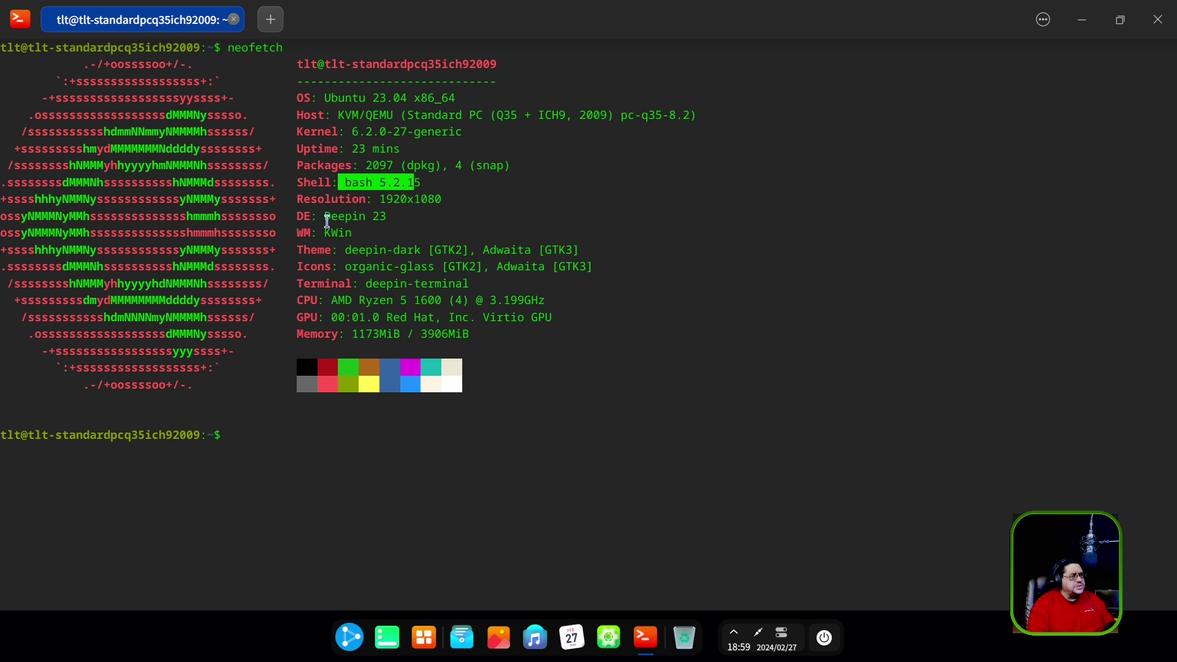
{"action": "left_click", "coordinate": [359, 209]}
{"action": "double_click", "coordinate": [359, 210]}
{"action": "left_click_drag", "start_coordinate": [366, 216], "coordinate": [319, 216]}
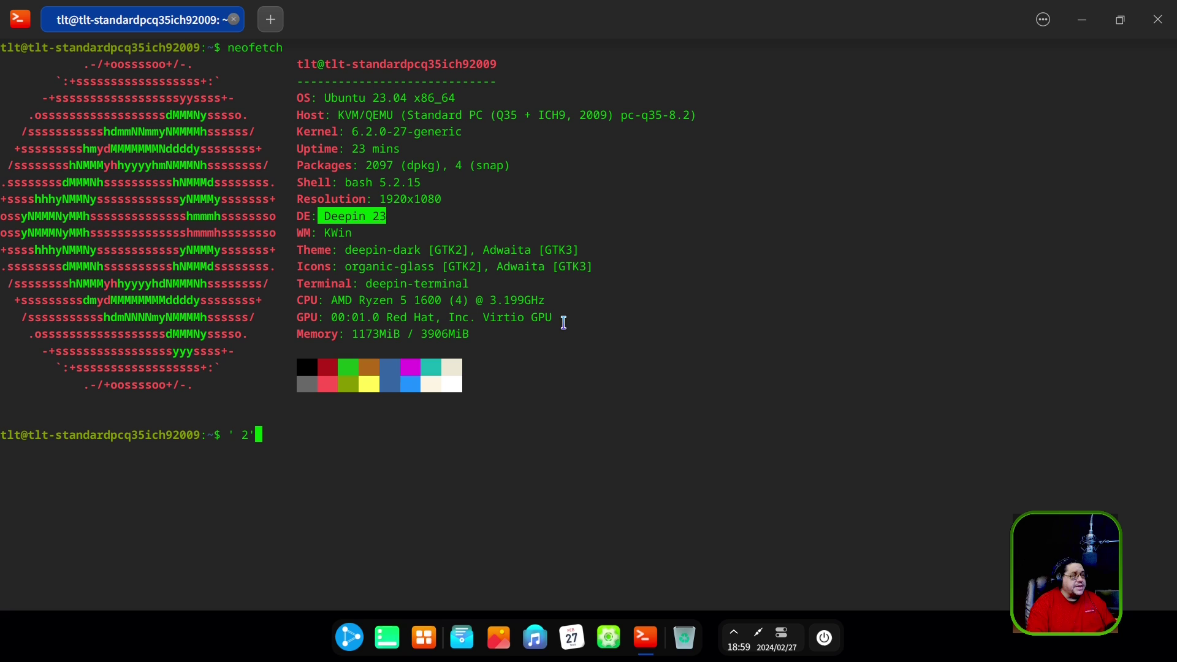
{"action": "left_click", "coordinate": [564, 328]}
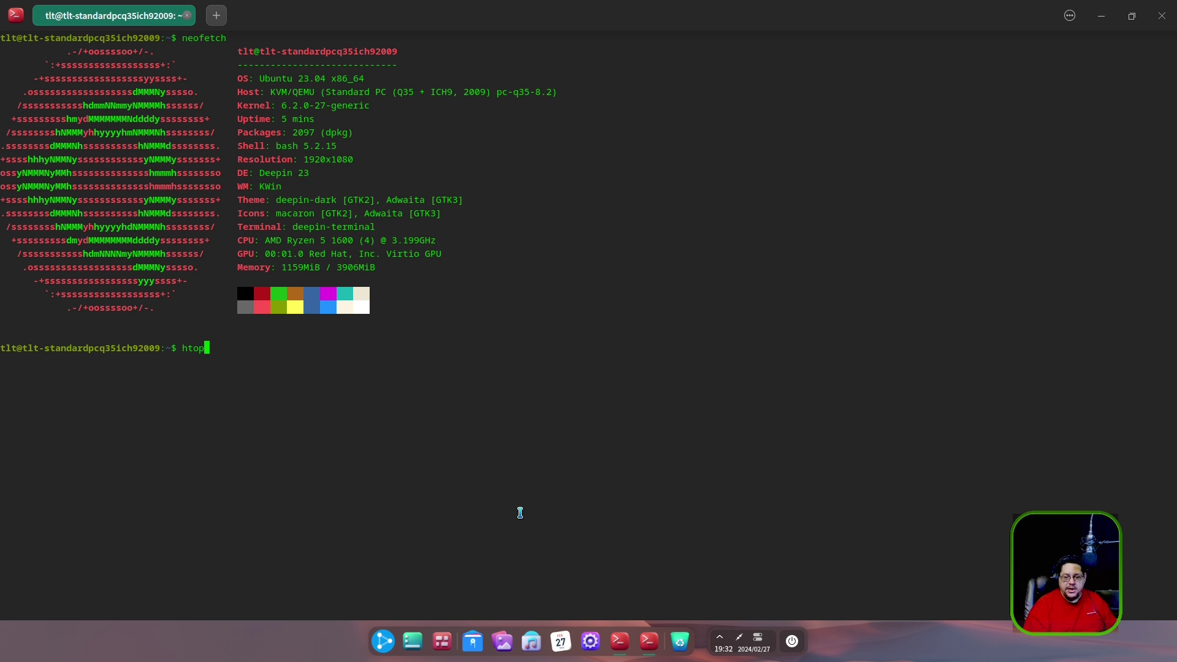
Step: Run htop to show the live process list, then close the terminal, killing htop
{"action": "key", "text": "Return"}
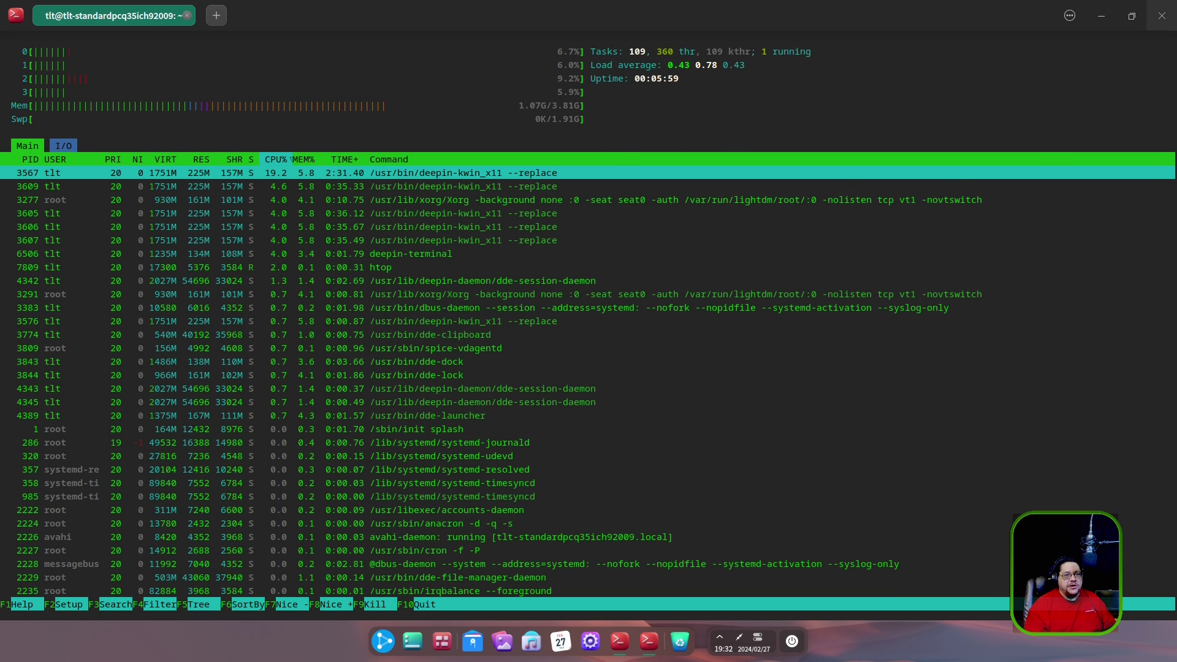
{"action": "left_click", "coordinate": [1167, 22]}
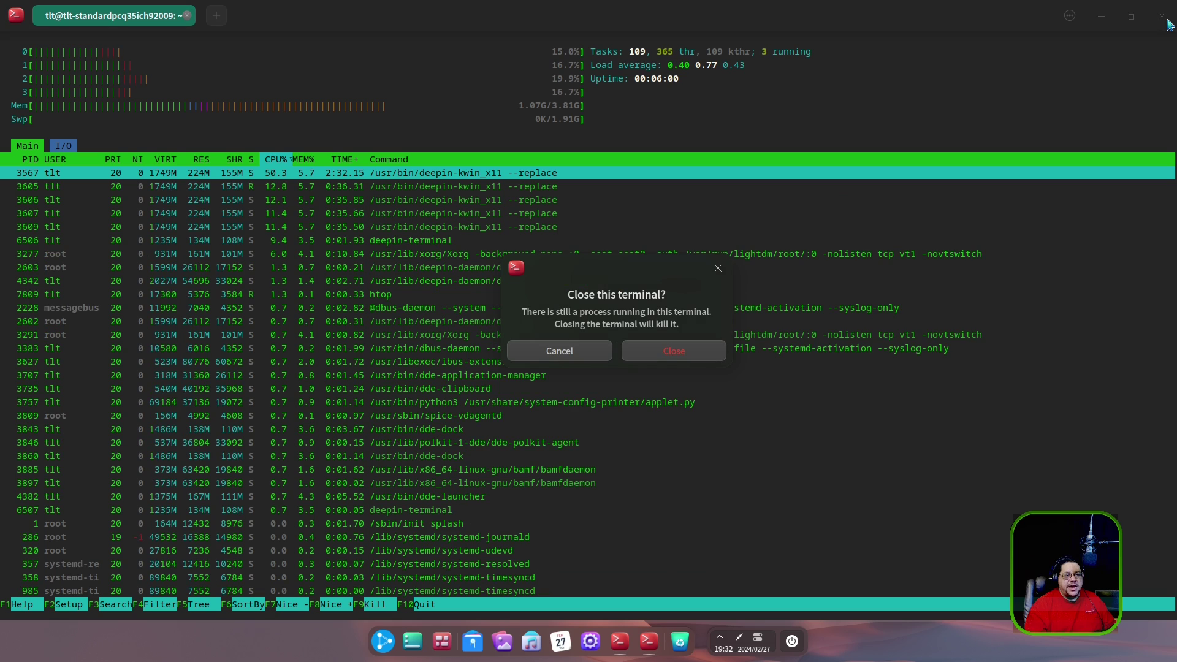
{"action": "left_click", "coordinate": [700, 352]}
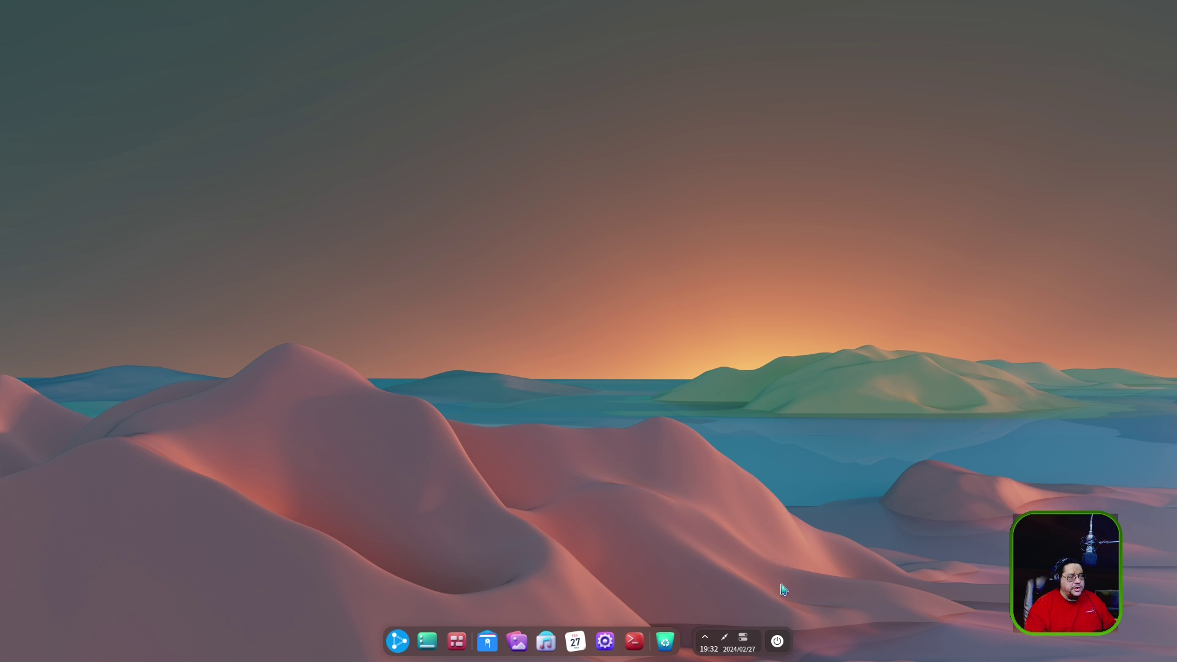
Step: Reveal the hidden tray icons, open the quick settings panel, then close it
{"action": "left_click", "coordinate": [706, 638]}
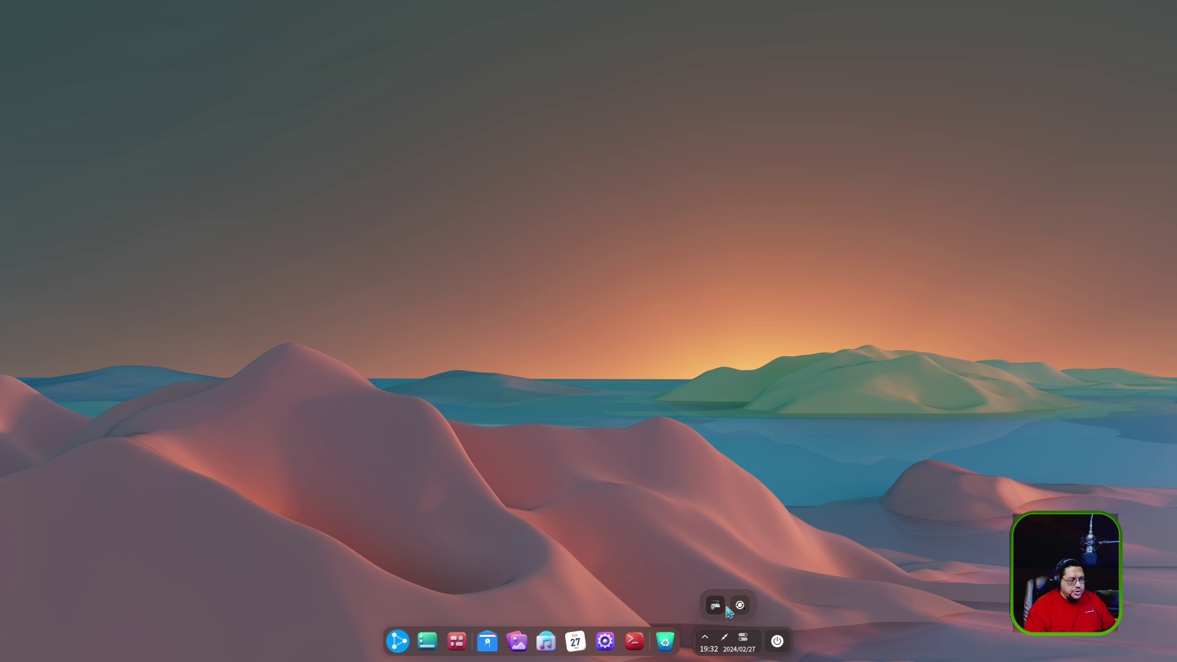
{"action": "left_click", "coordinate": [744, 644]}
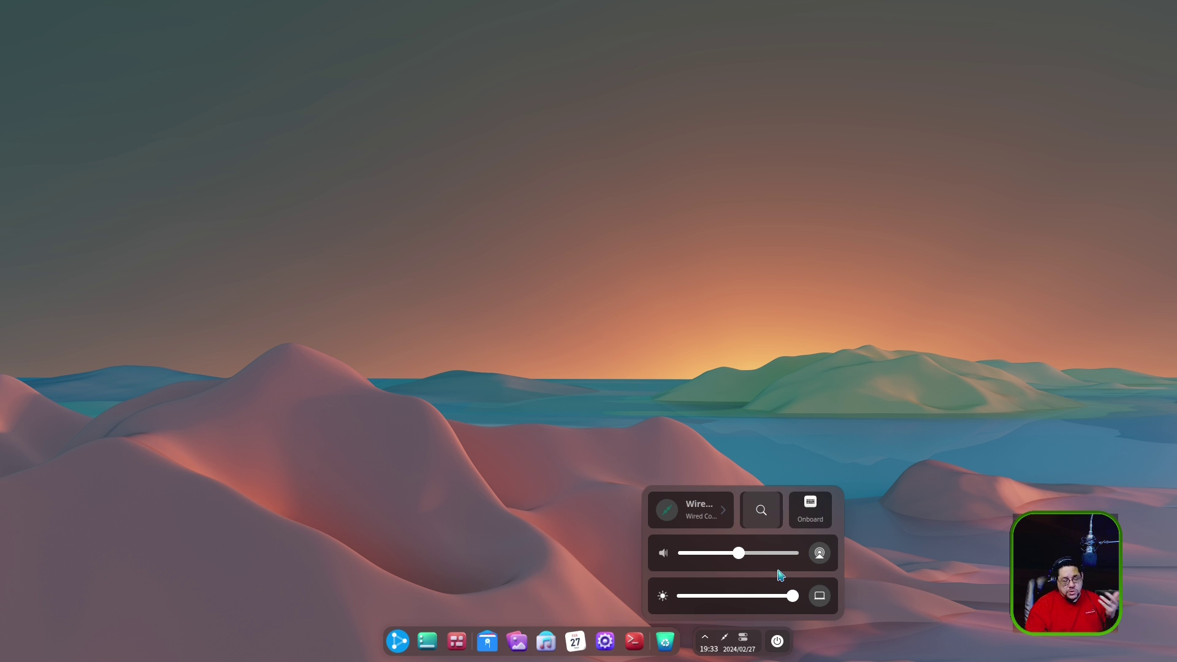
{"action": "left_click", "coordinate": [857, 635]}
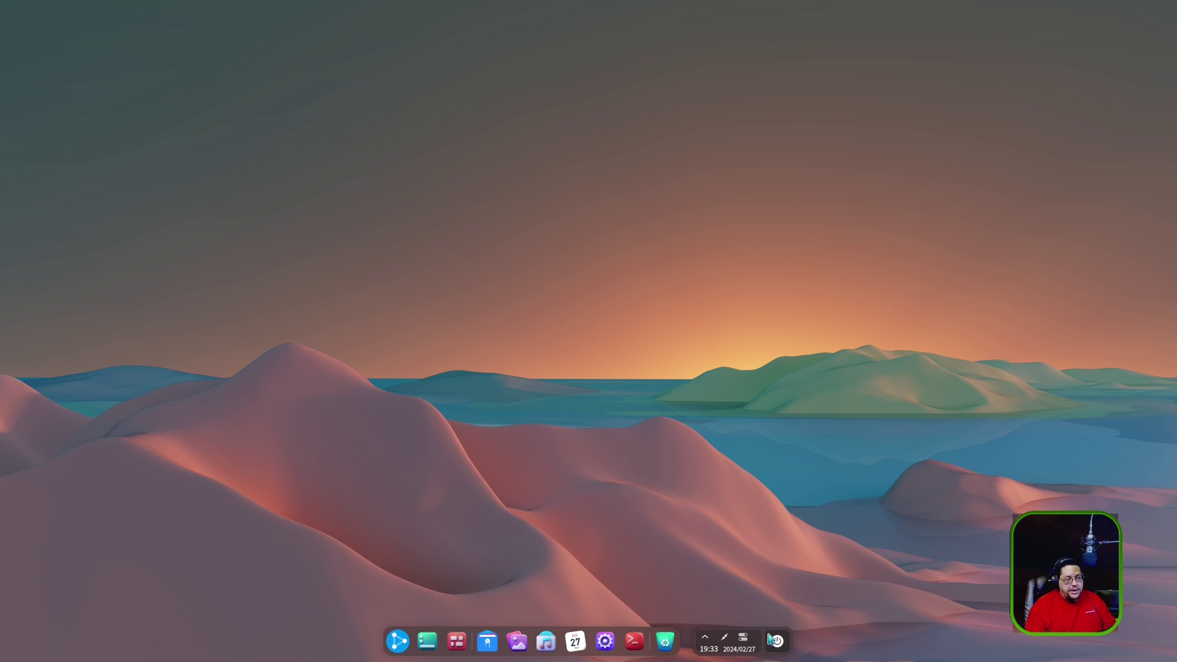
Step: Bring up the power screen twice, launch System Monitor from it, then close System Monitor
{"action": "left_click", "coordinate": [777, 642]}
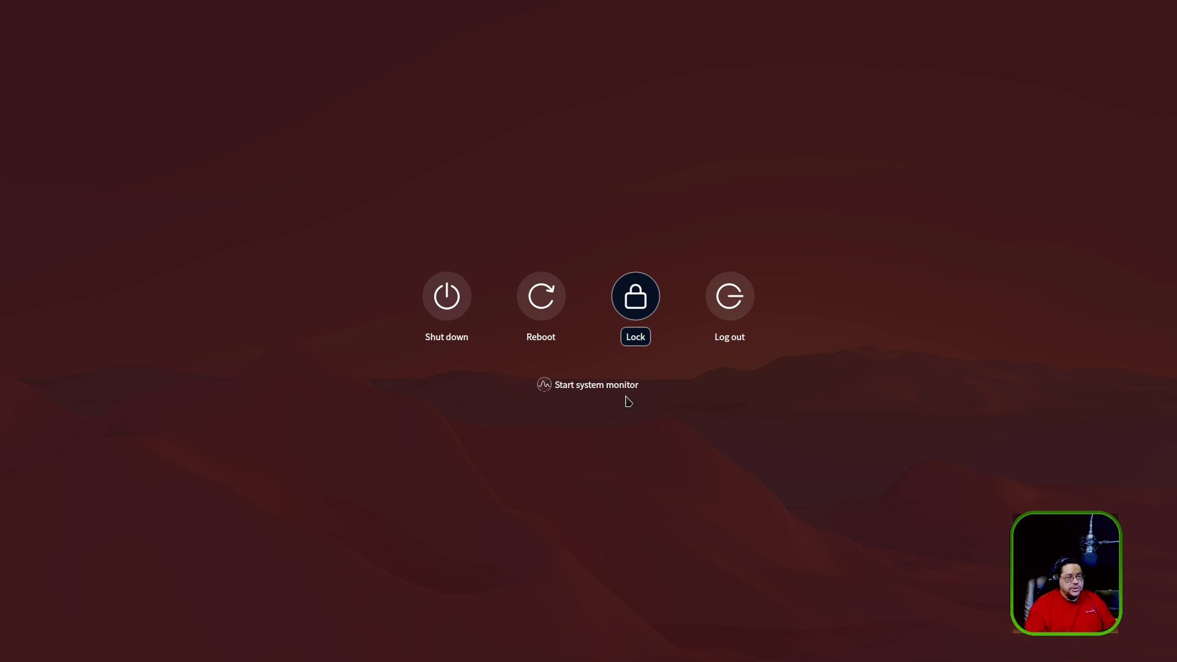
{"action": "left_click", "coordinate": [782, 464]}
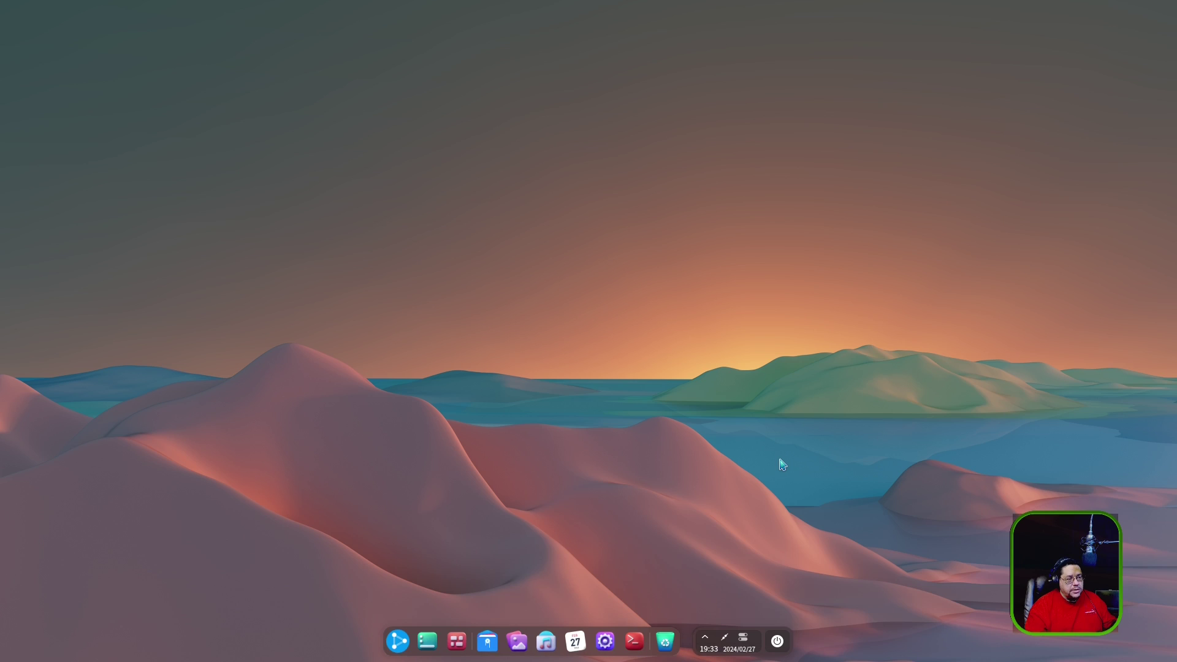
{"action": "left_click", "coordinate": [776, 645]}
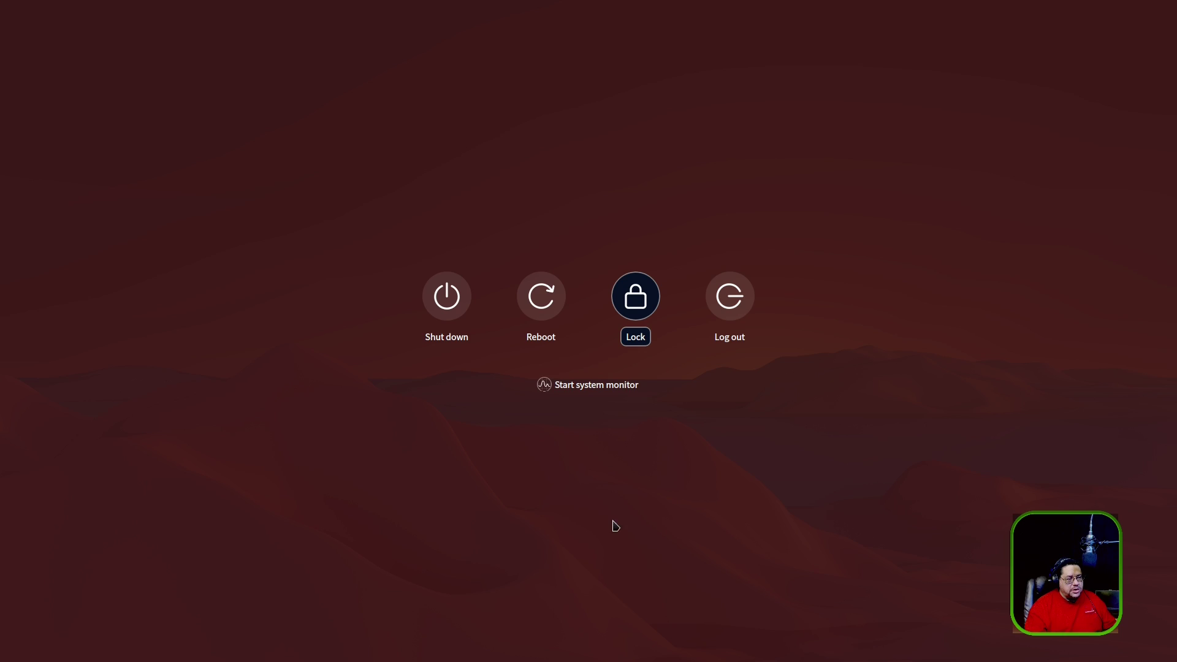
{"action": "left_click", "coordinate": [587, 387]}
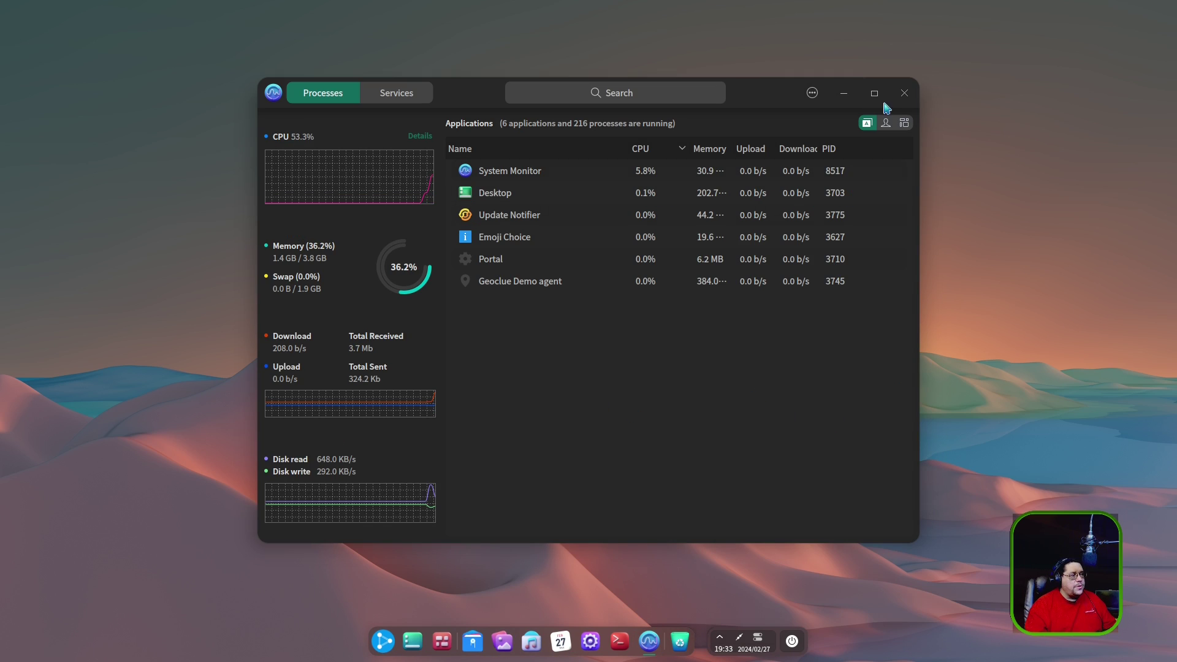
{"action": "left_click", "coordinate": [905, 93]}
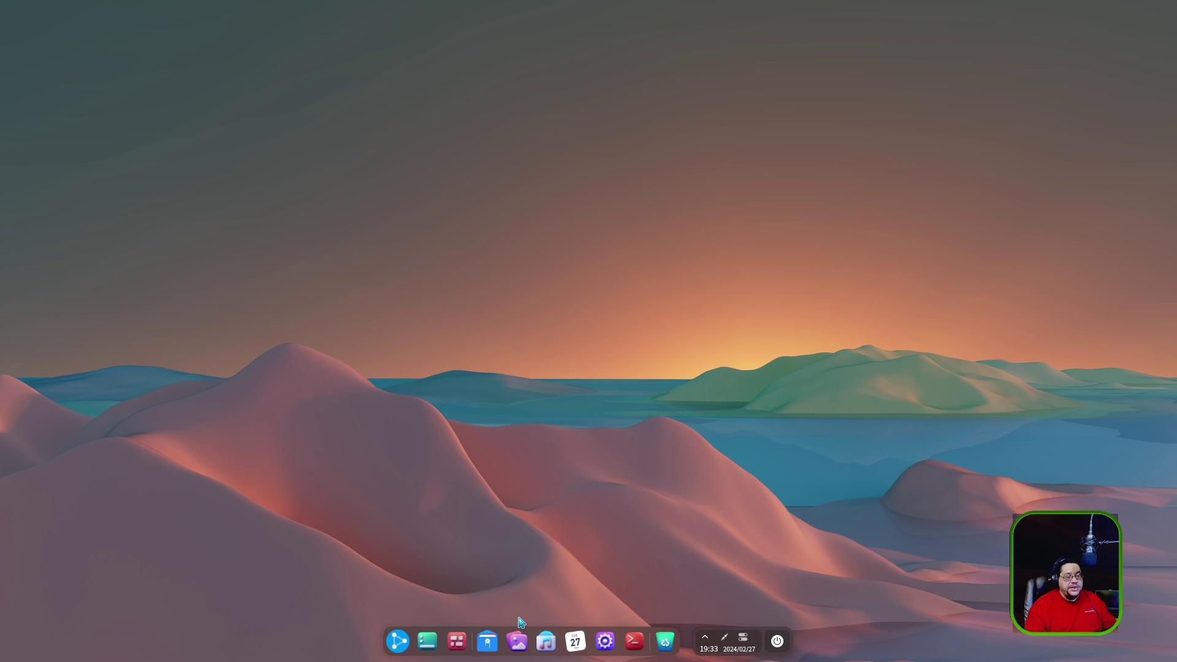
Step: Open the app launcher, scroll its list, and try the full-screen grid before returning to compact
{"action": "left_click", "coordinate": [398, 642]}
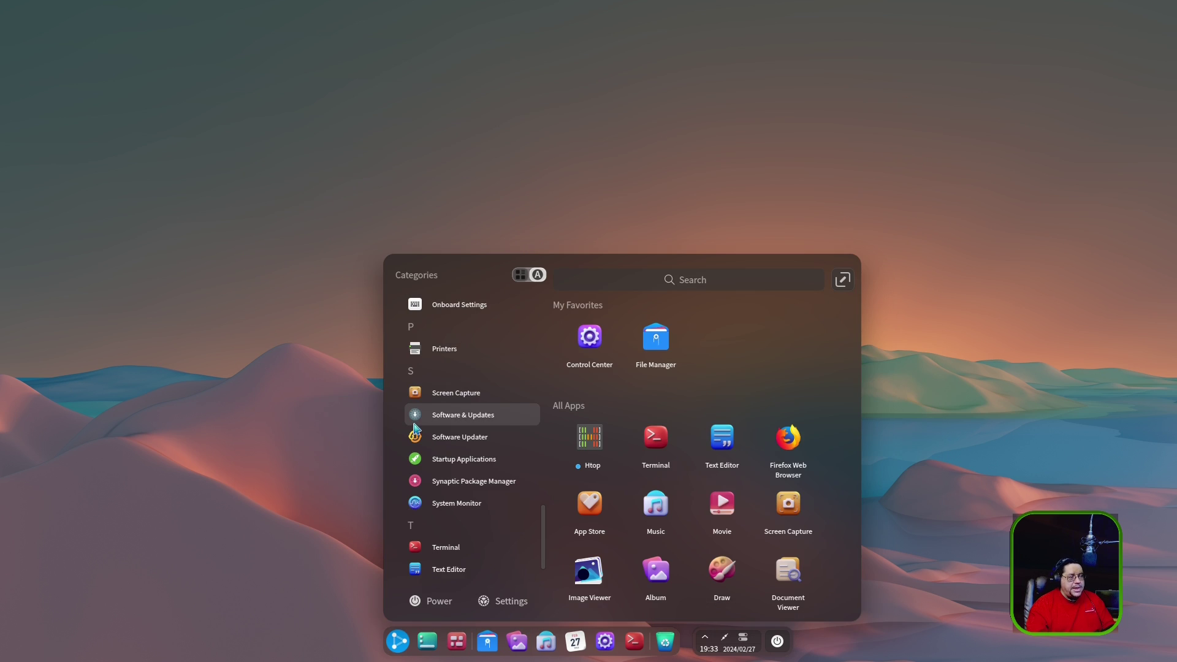
{"action": "scroll", "coordinate": [468, 361], "scroll_direction": "down", "scroll_amount": 1}
{"action": "scroll", "coordinate": [495, 450], "scroll_direction": "up", "scroll_amount": 5}
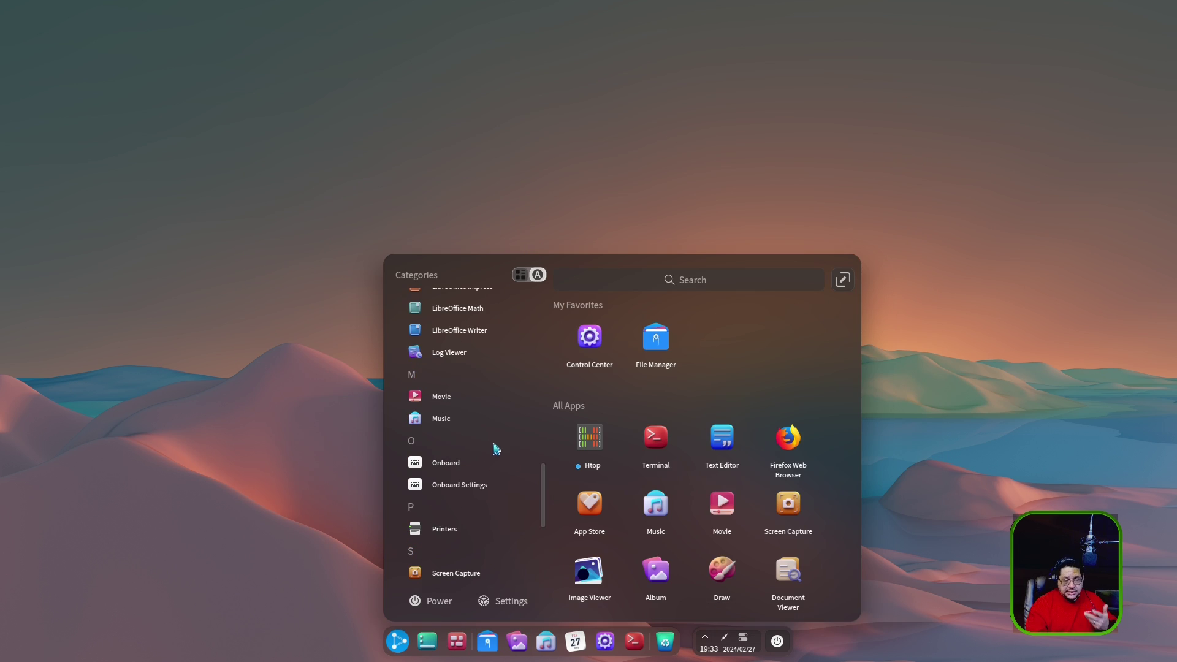
{"action": "left_click", "coordinate": [844, 280]}
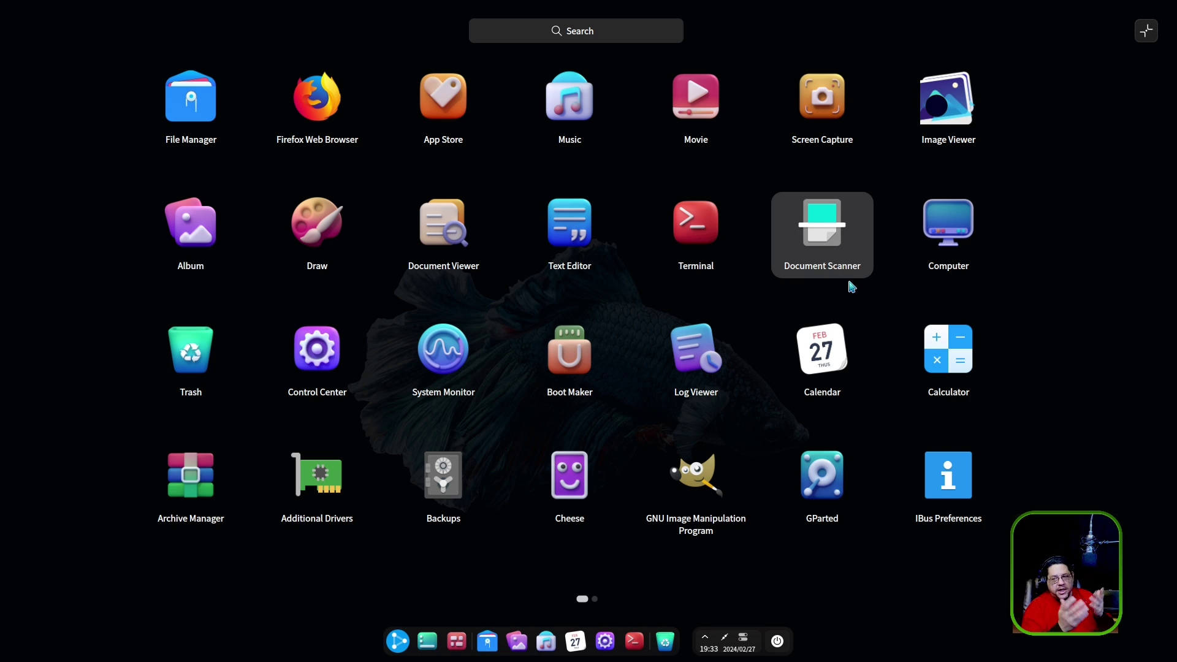
{"action": "left_click", "coordinate": [1155, 27]}
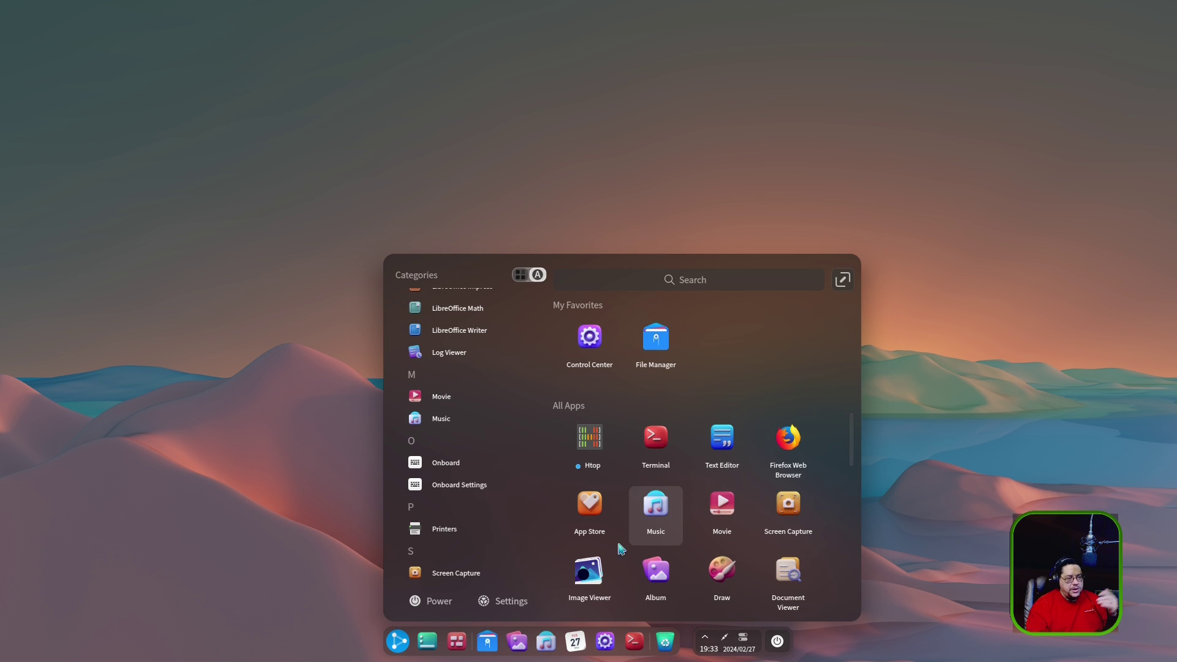
Step: Scroll the compact launcher, expand it to full-screen again, then switch back to compact mode
{"action": "scroll", "coordinate": [537, 571], "scroll_direction": "down", "scroll_amount": 3}
{"action": "scroll", "coordinate": [537, 571], "scroll_direction": "up", "scroll_amount": 10}
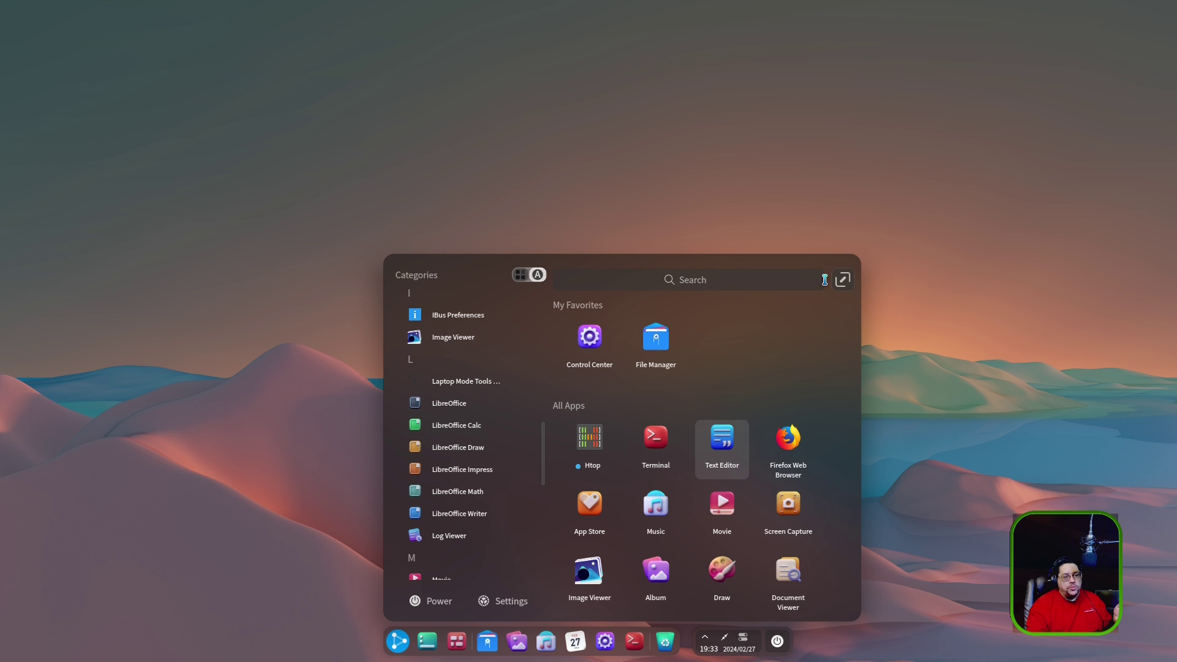
{"action": "left_click", "coordinate": [844, 281]}
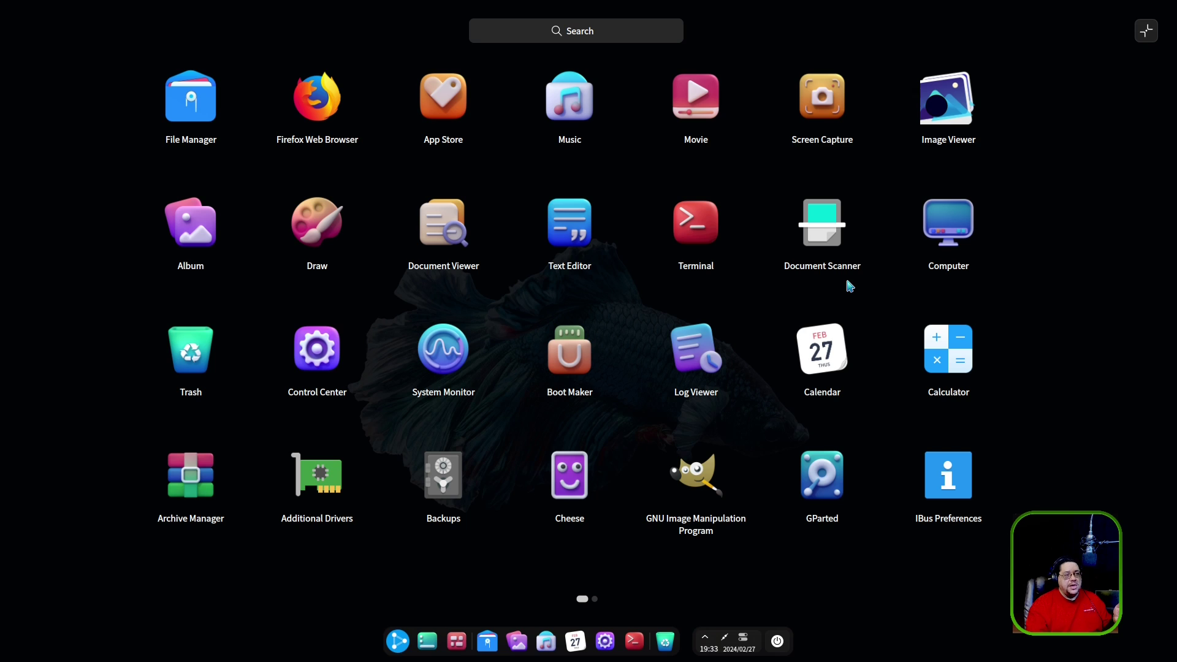
{"action": "scroll", "coordinate": [817, 380], "scroll_direction": "down", "scroll_amount": 1}
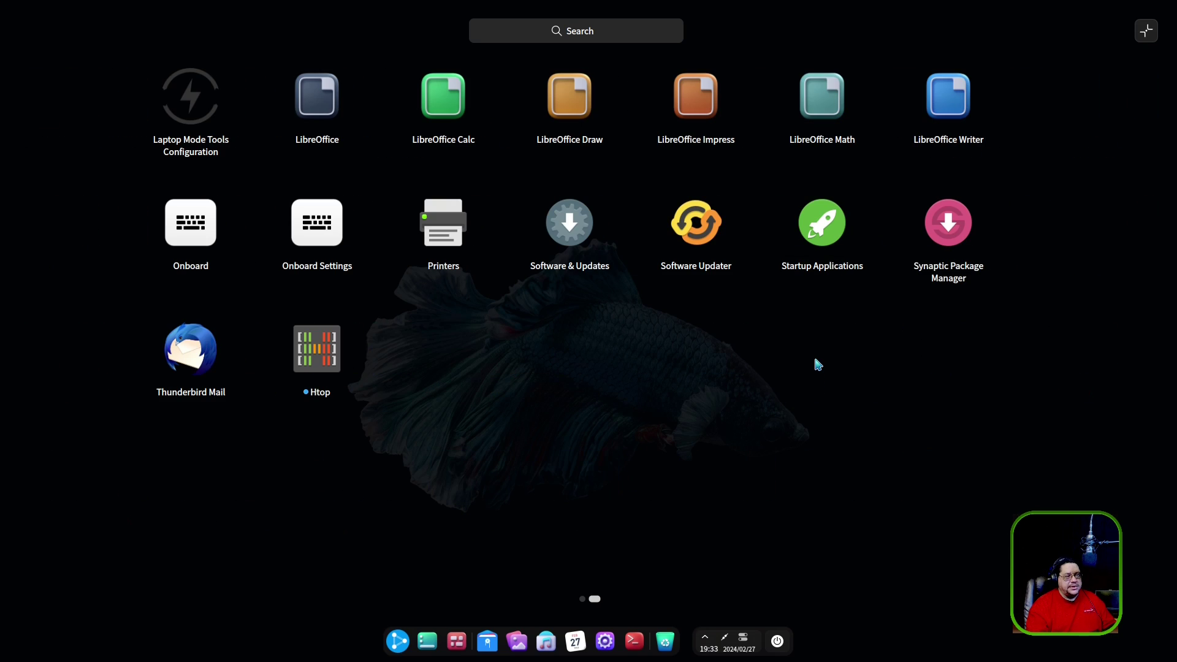
{"action": "scroll", "coordinate": [818, 365], "scroll_direction": "up", "scroll_amount": 1}
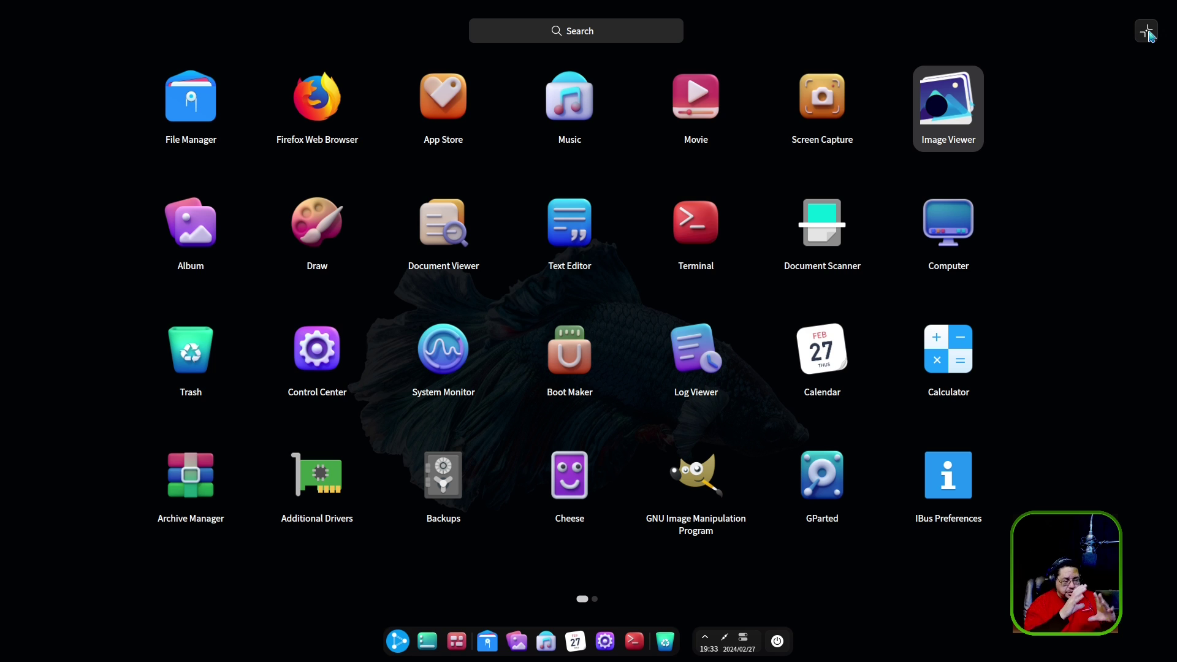
{"action": "left_click", "coordinate": [1147, 32]}
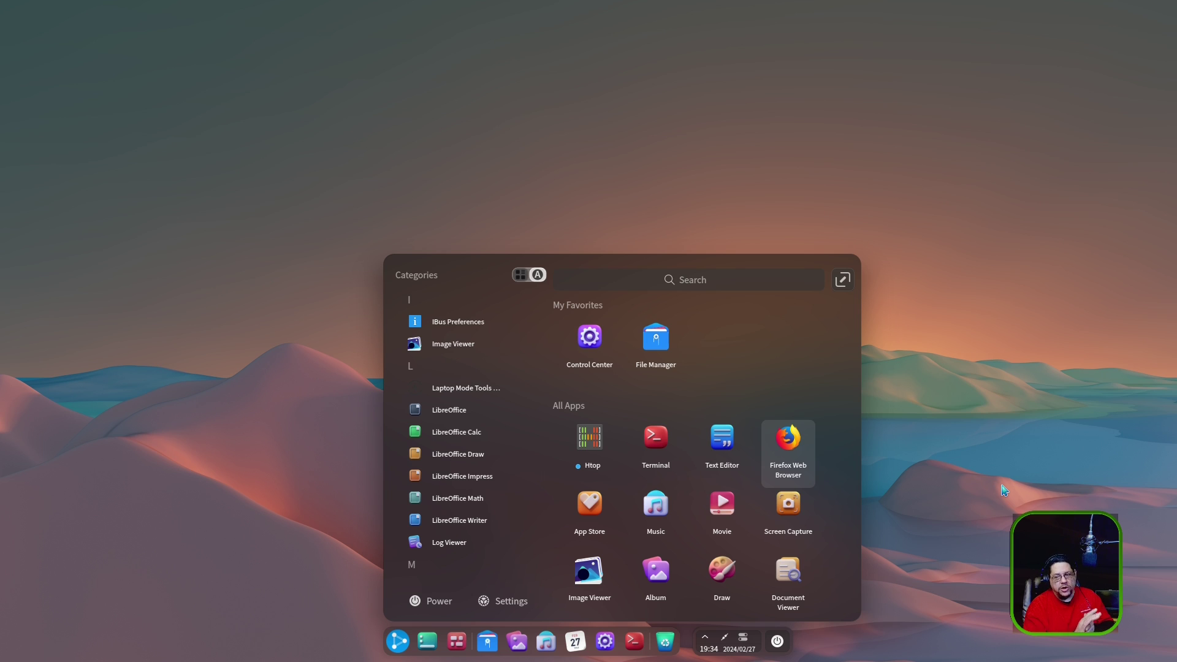
{"action": "scroll", "coordinate": [567, 444], "scroll_direction": "down", "scroll_amount": 3}
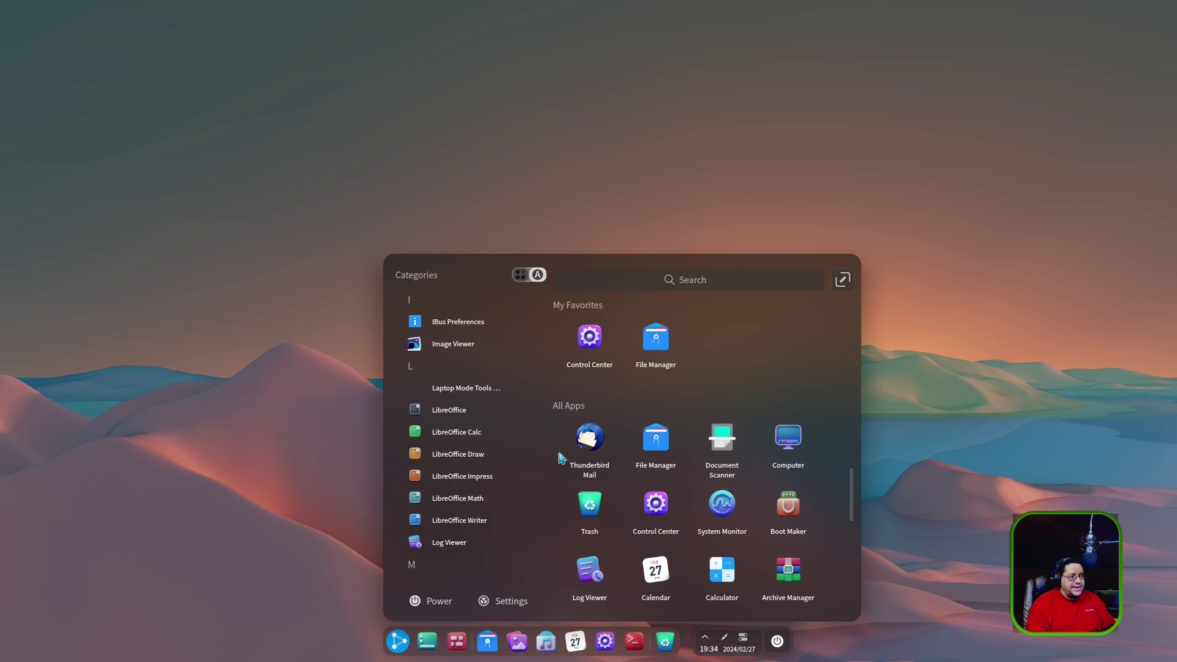
Step: Open Control Center from favourites, review General Settings' boot menu, then close the window
{"action": "left_click", "coordinate": [590, 341]}
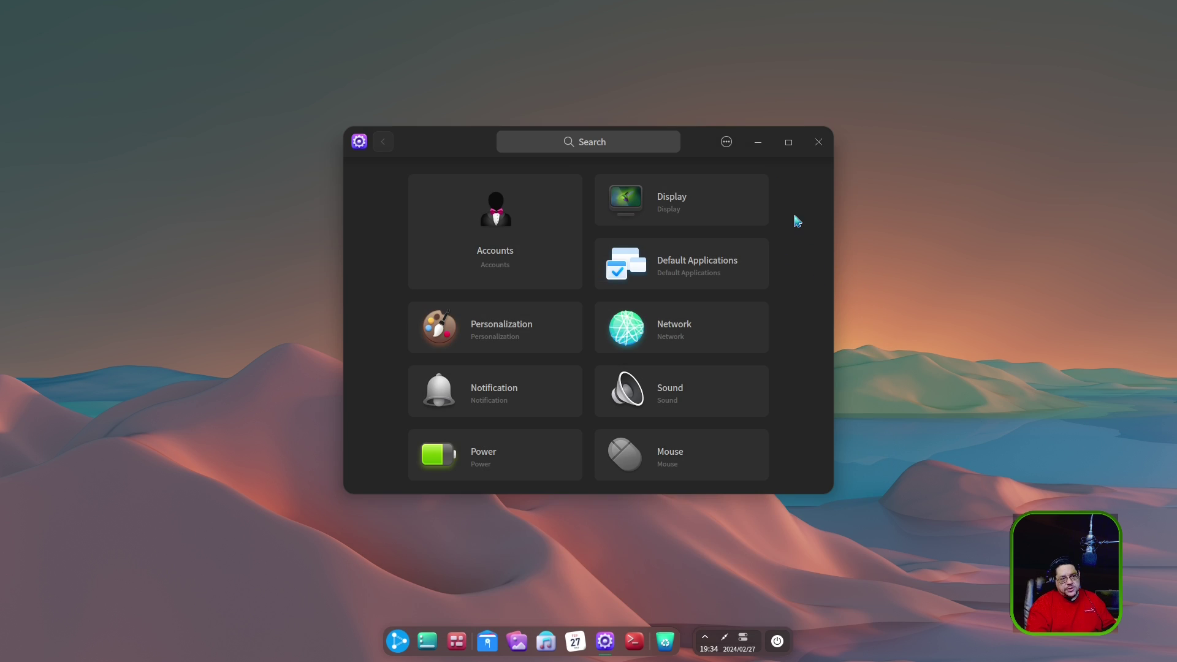
{"action": "scroll", "coordinate": [785, 251], "scroll_direction": "down", "scroll_amount": 2}
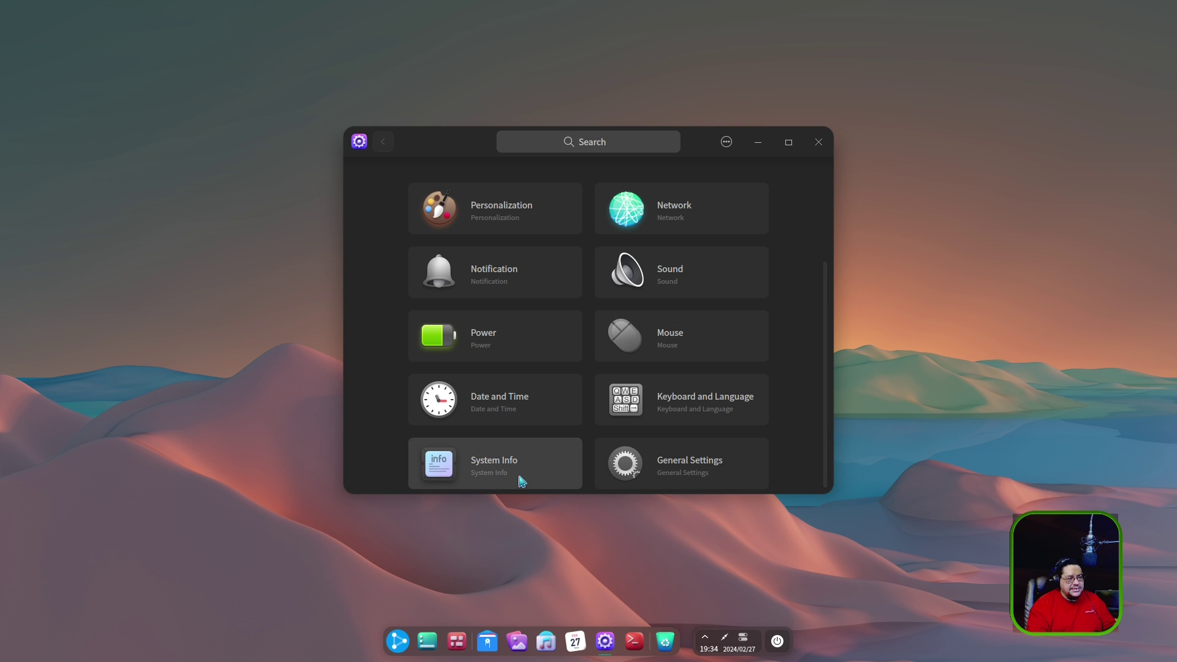
{"action": "scroll", "coordinate": [793, 421], "scroll_direction": "up", "scroll_amount": 2}
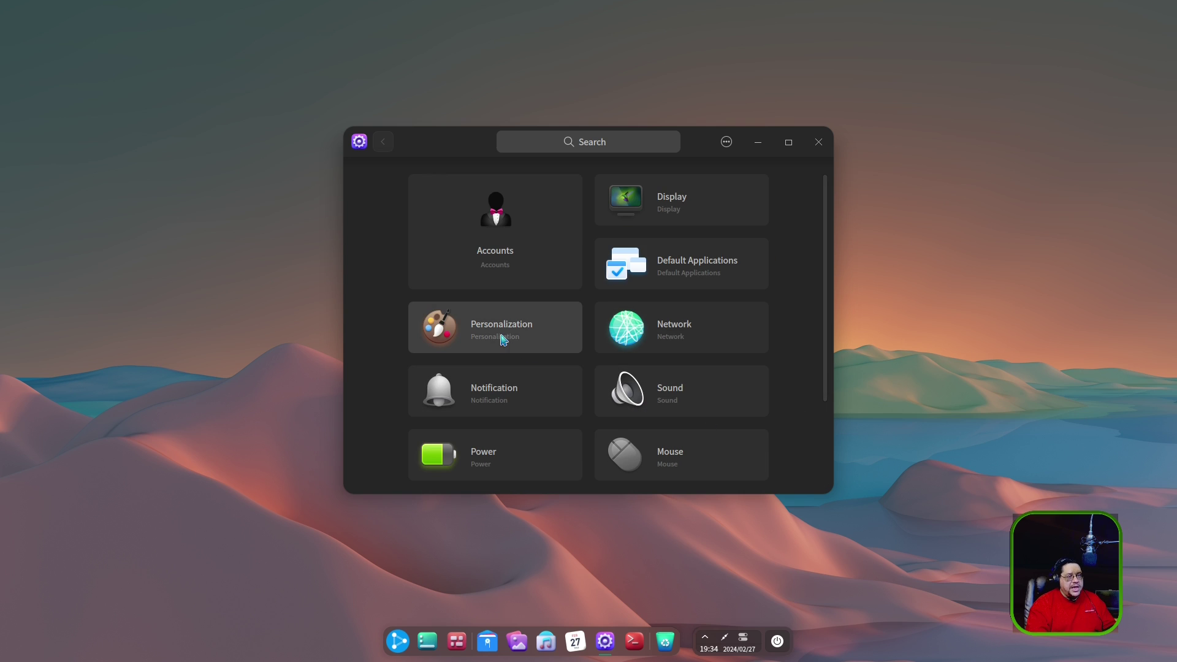
{"action": "scroll", "coordinate": [767, 370], "scroll_direction": "down", "scroll_amount": 2}
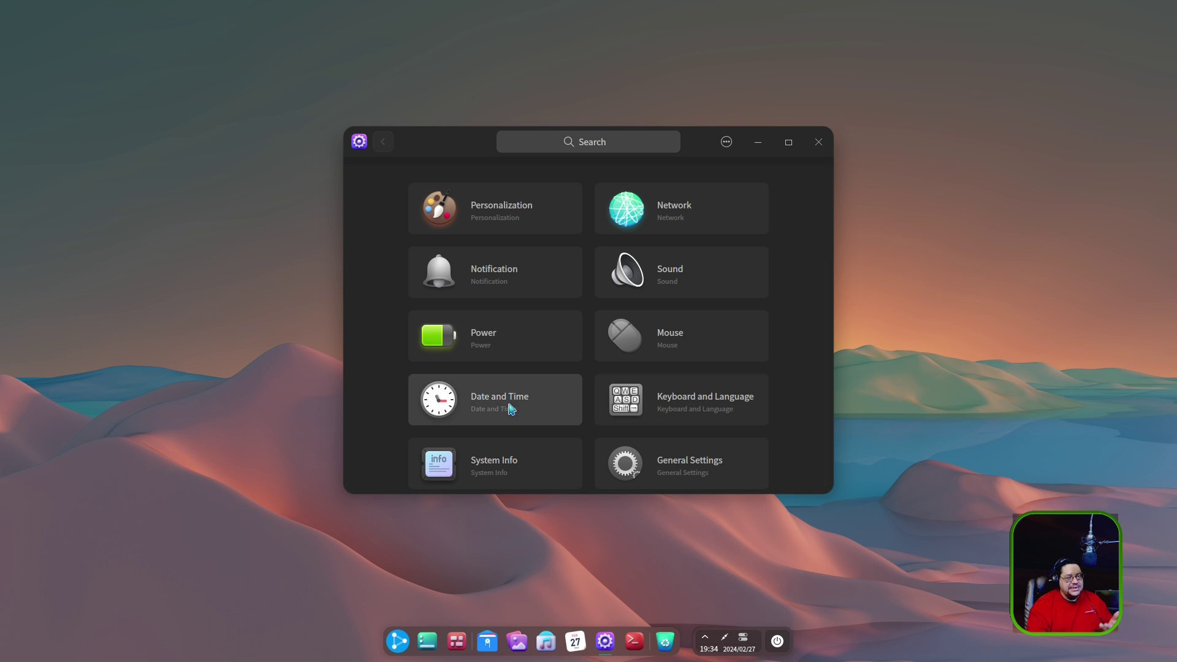
{"action": "left_click", "coordinate": [717, 475]}
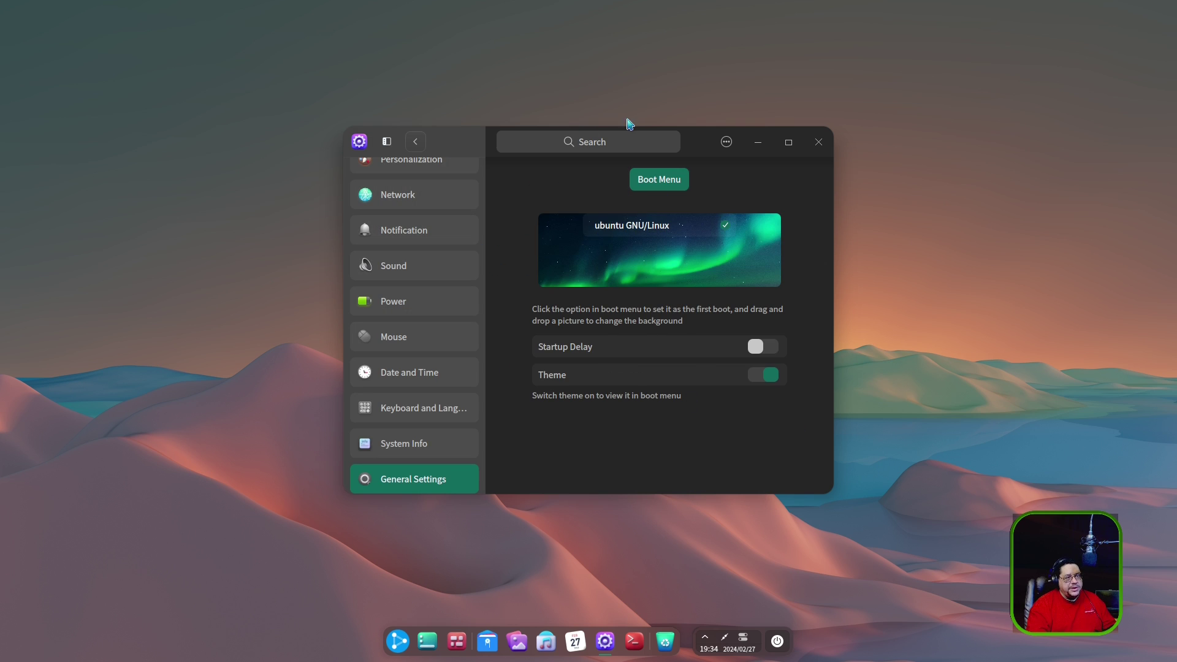
{"action": "left_click", "coordinate": [820, 144]}
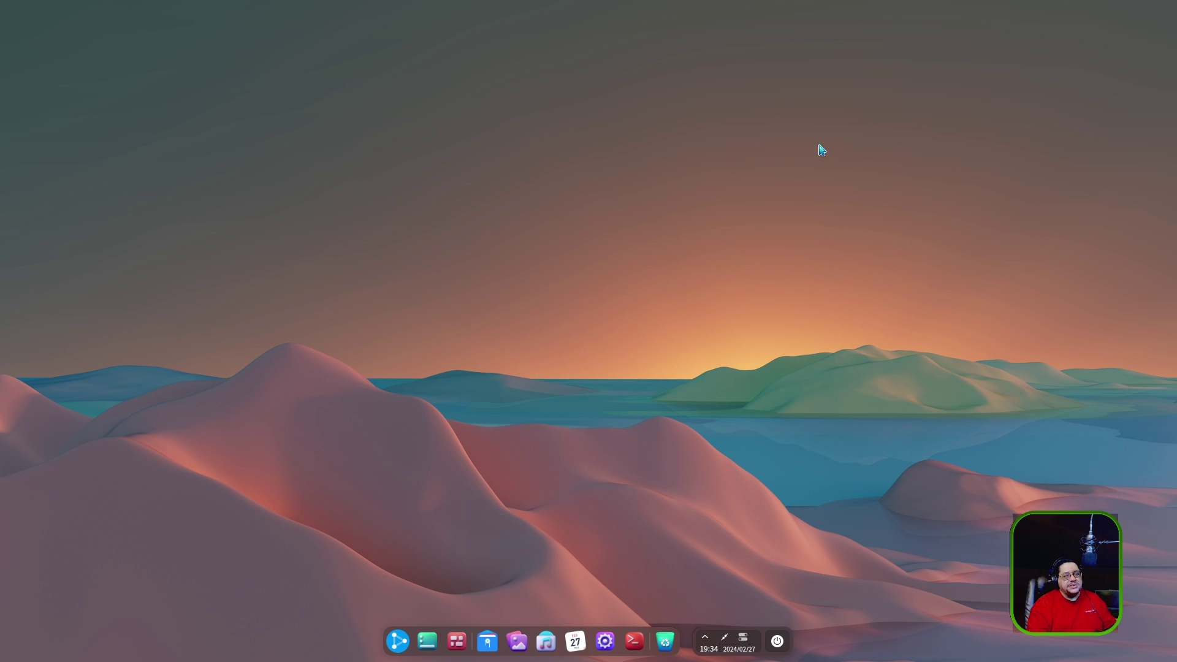